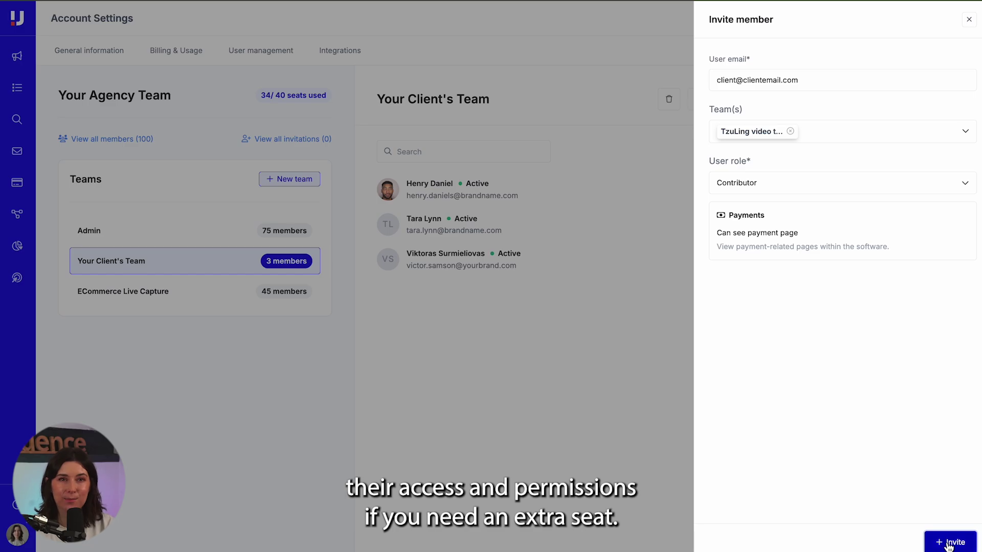
- Send the prepared member invitation to the client
left_click(945, 541)
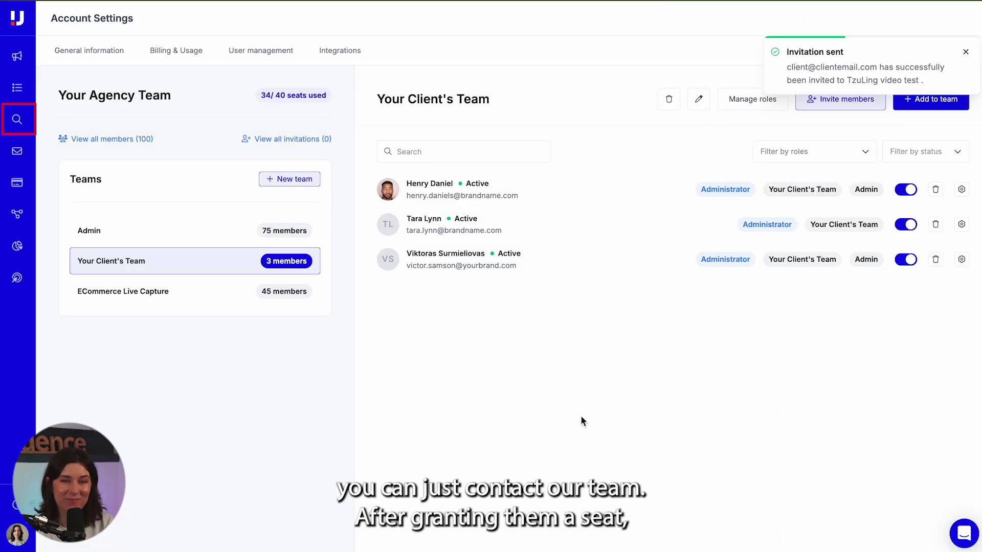
- Reject the second creator among the selected creators of the beauty influencer list
left_click(18, 121)
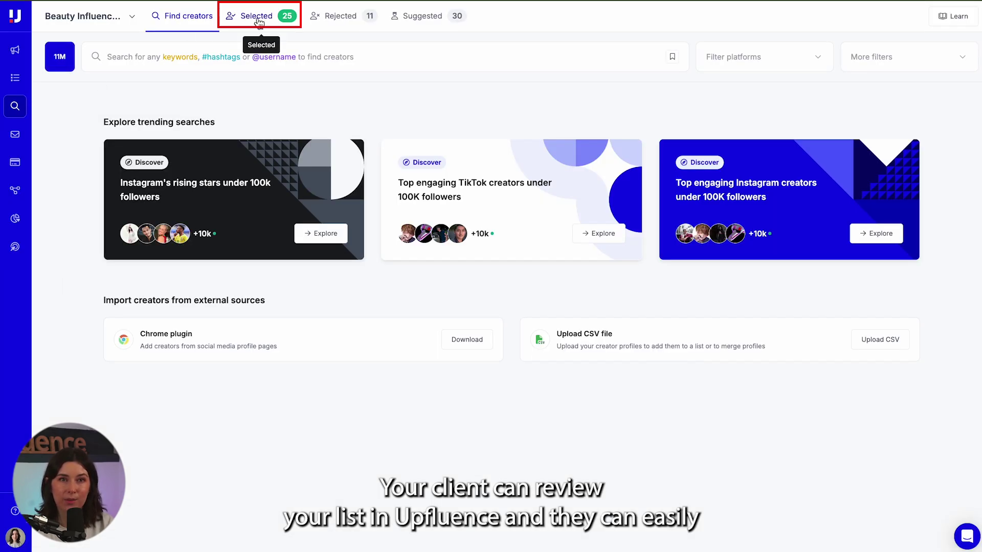
left_click(258, 18)
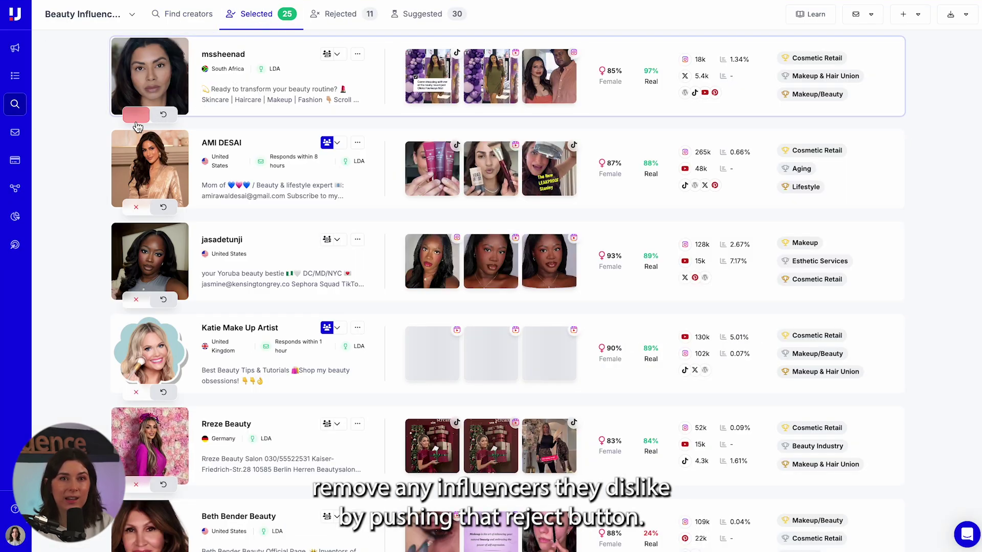
left_click(136, 207)
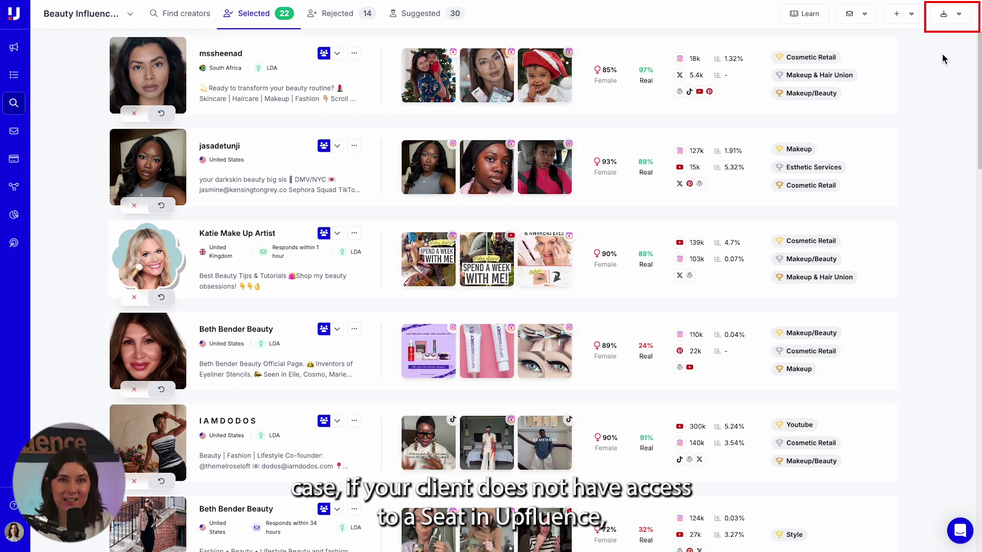
- Export the list's selected influencers as a Full Export in CSV format
left_click(947, 17)
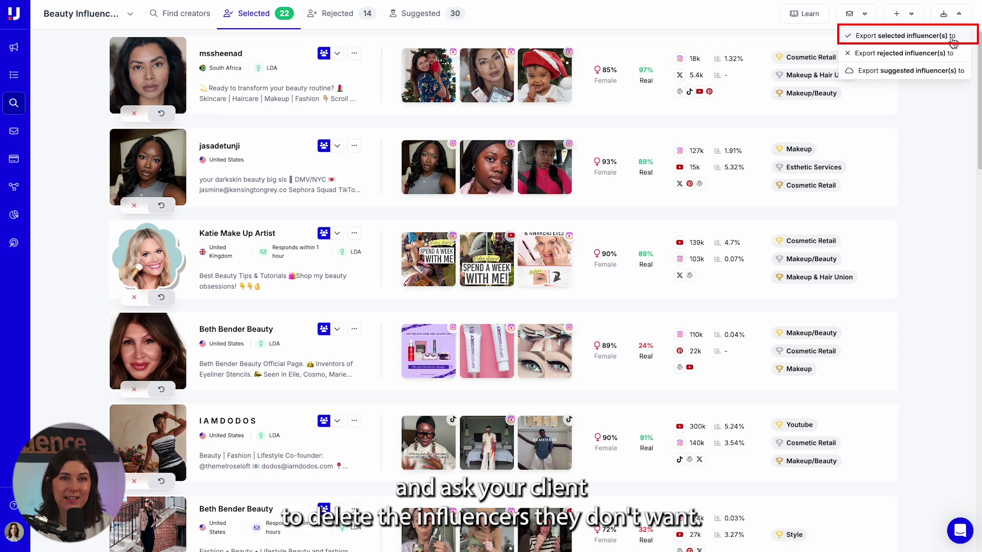
left_click(952, 36)
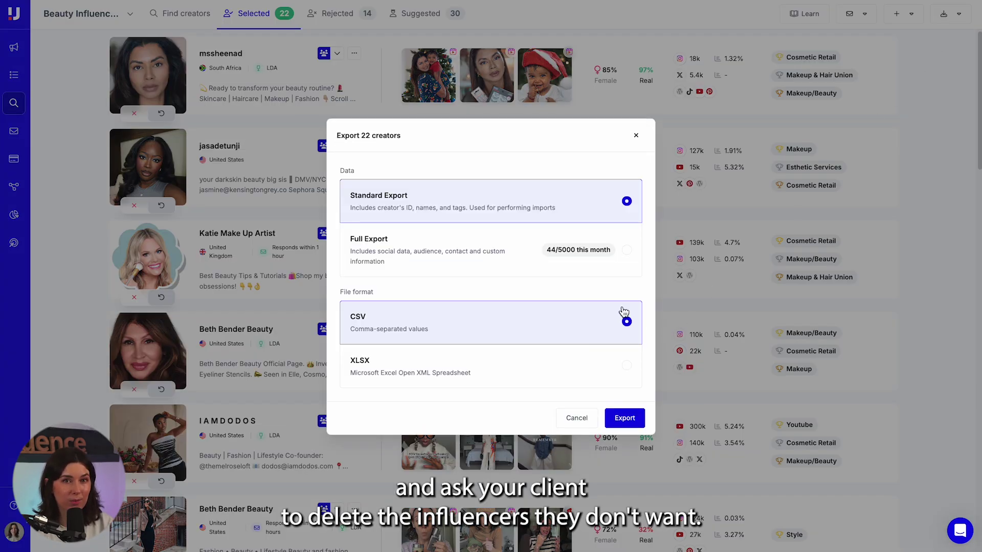
left_click(538, 262)
left_click(625, 419)
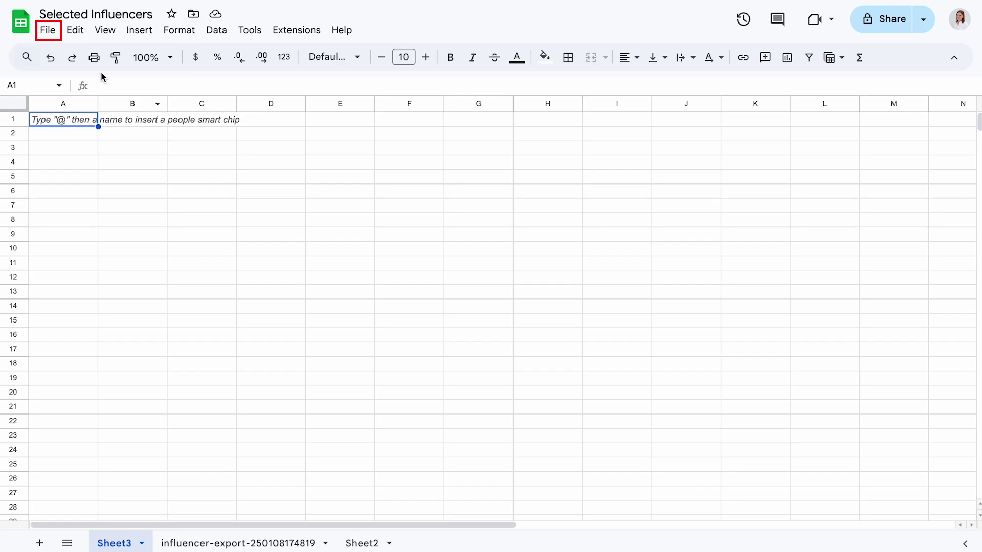
- Import influencer-export-250109171739.csv into the Selected Influencers spreadsheet in Google Sheets, appending it to the current sheet
left_click(47, 34)
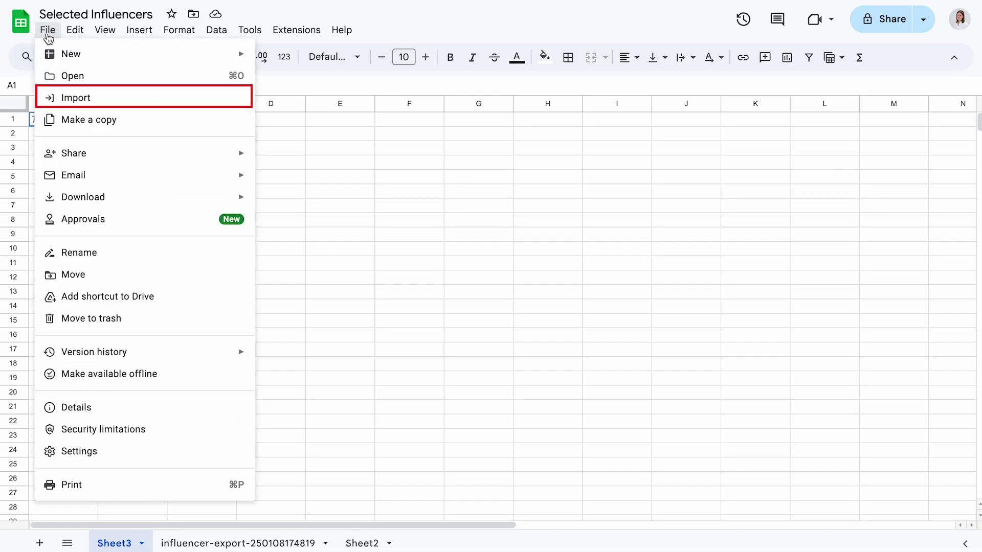
left_click(75, 98)
left_click(820, 3)
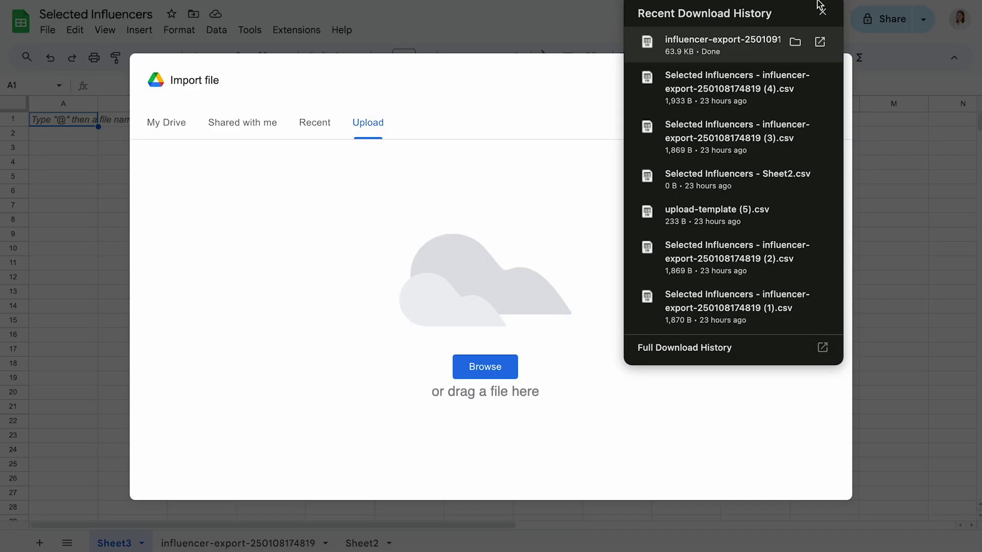
left_click_drag(741, 46, 532, 276)
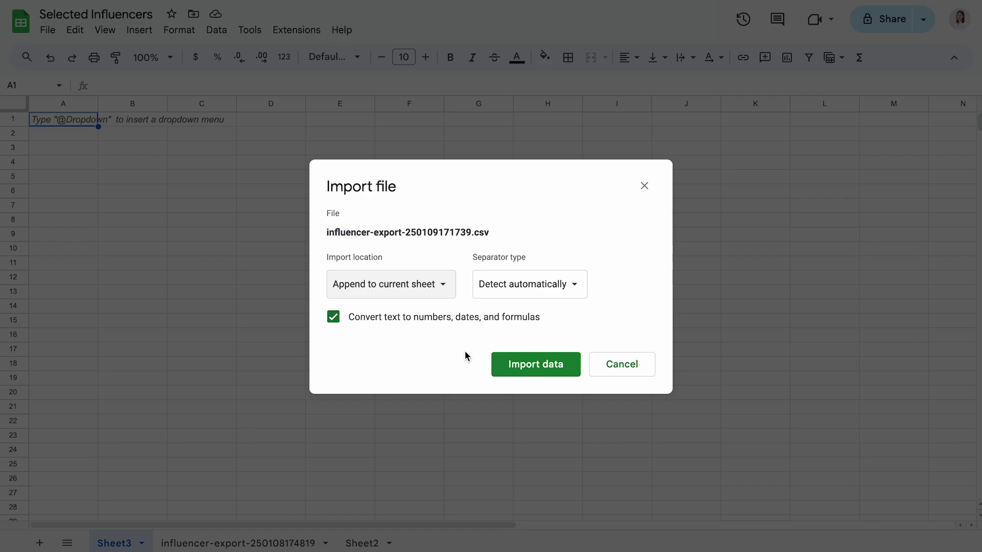
left_click(562, 370)
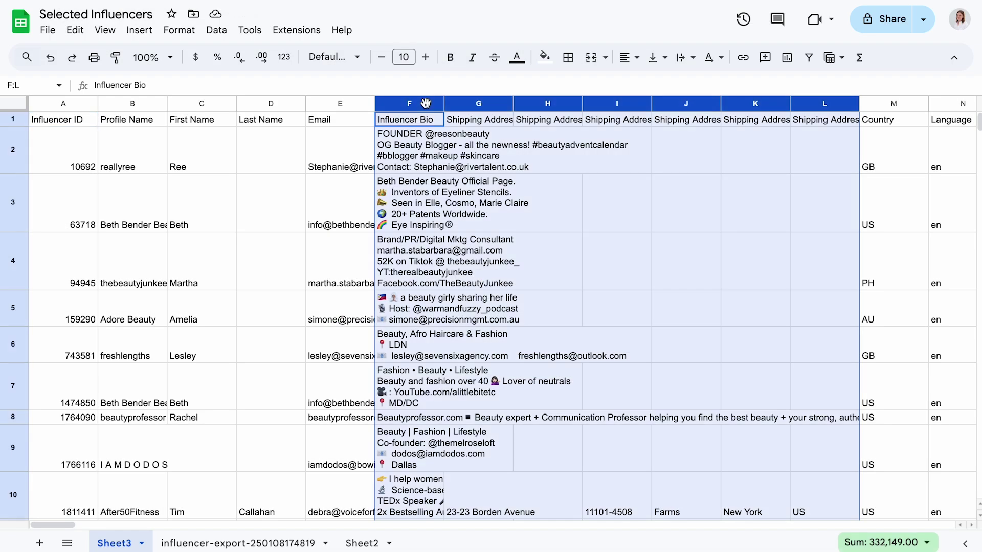
right_click(426, 105)
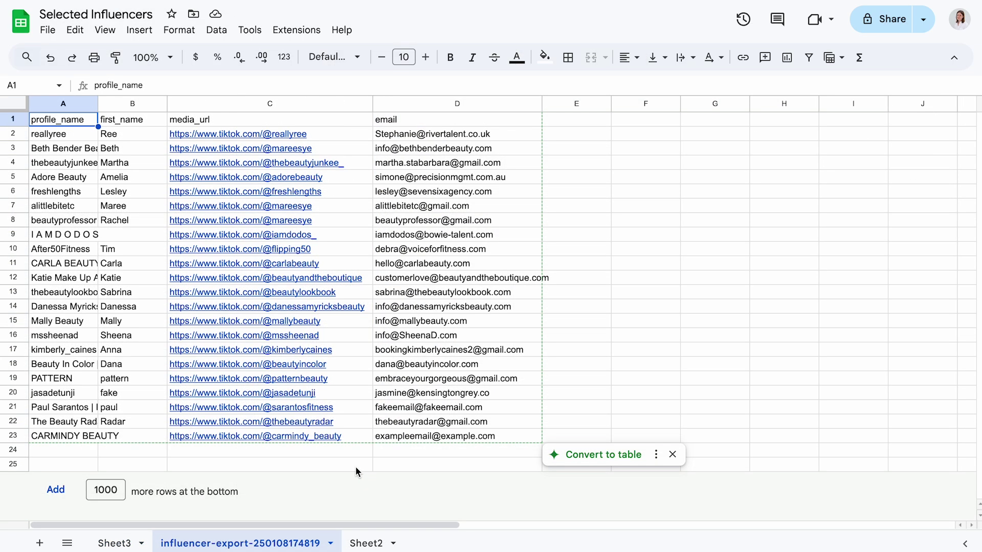
left_click(356, 470)
left_click(51, 32)
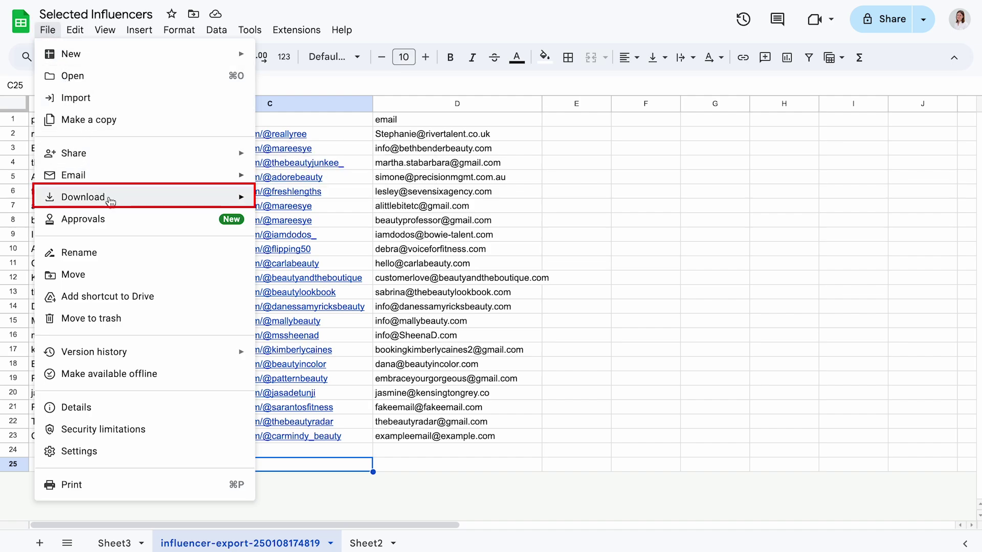
mouse_move(112, 202)
left_click(310, 290)
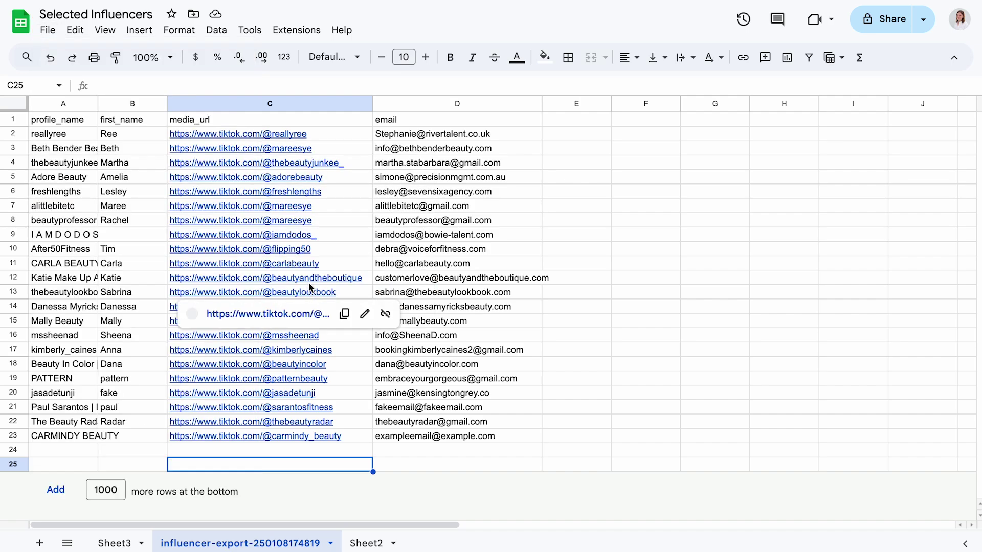
- Switch back to Upfluence and create a new creator list named "Client Final Selection"
key("ctrl+Tab")
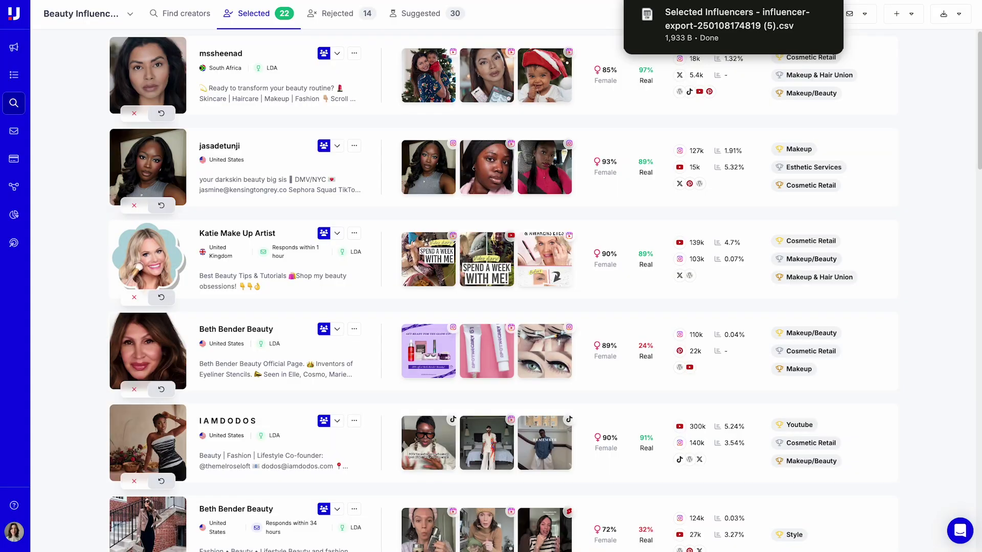
left_click(131, 17)
left_click(239, 34)
type("Client Final Selected Infl")
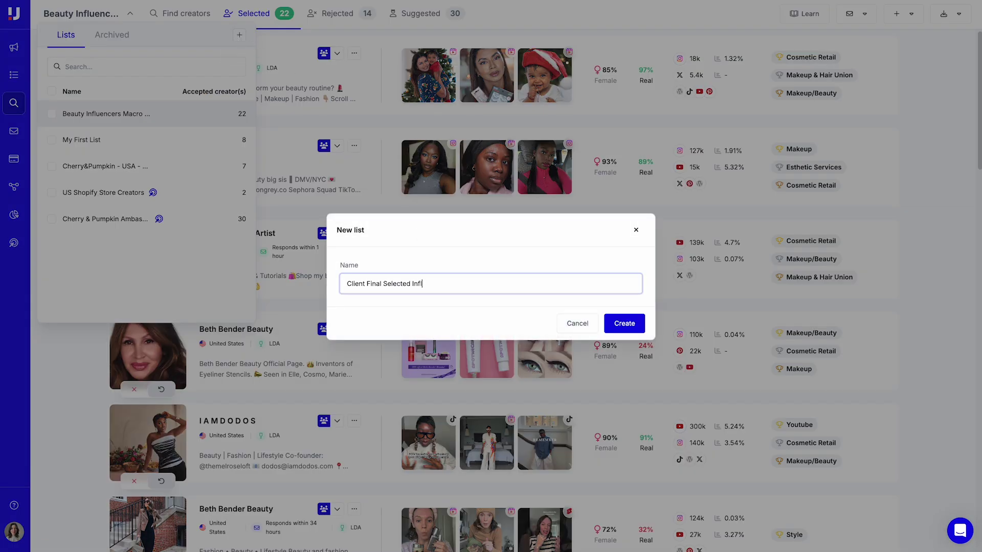
key("BackSpace")
key("BackSpace")
key("BackSpace")
key("BackSpace")
key("BackSpace")
key("BackSpace")
key("BackSpace")
type("io")
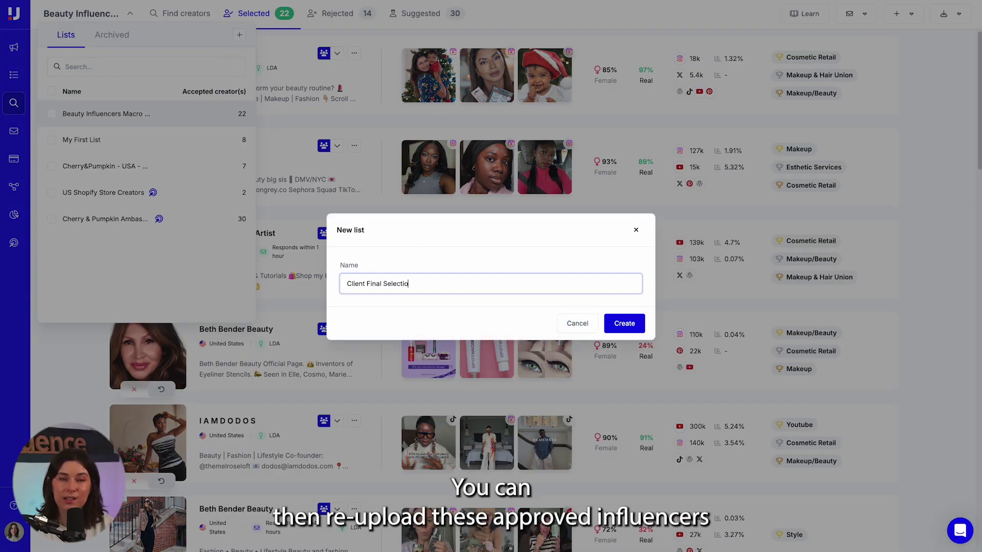
type("n")
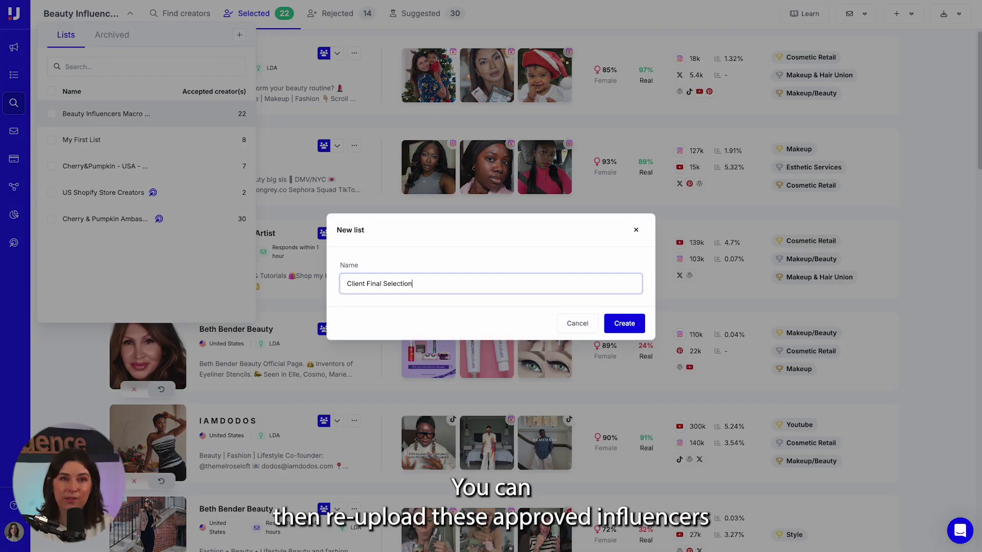
left_click(624, 323)
- Upload the downloaded Selected Influencers CSV file into the new list and review its selected creators
left_click(870, 336)
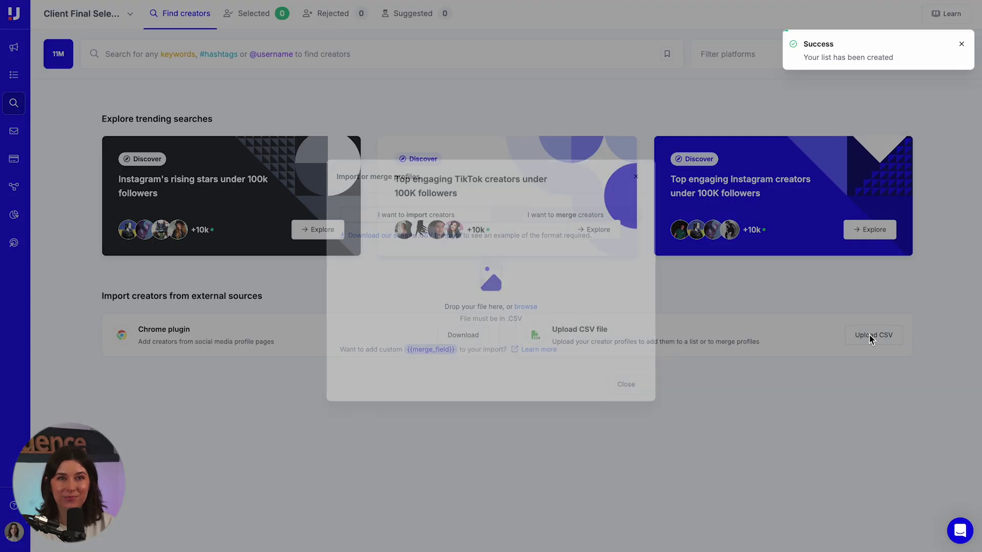
left_click_drag(746, 46, 491, 279)
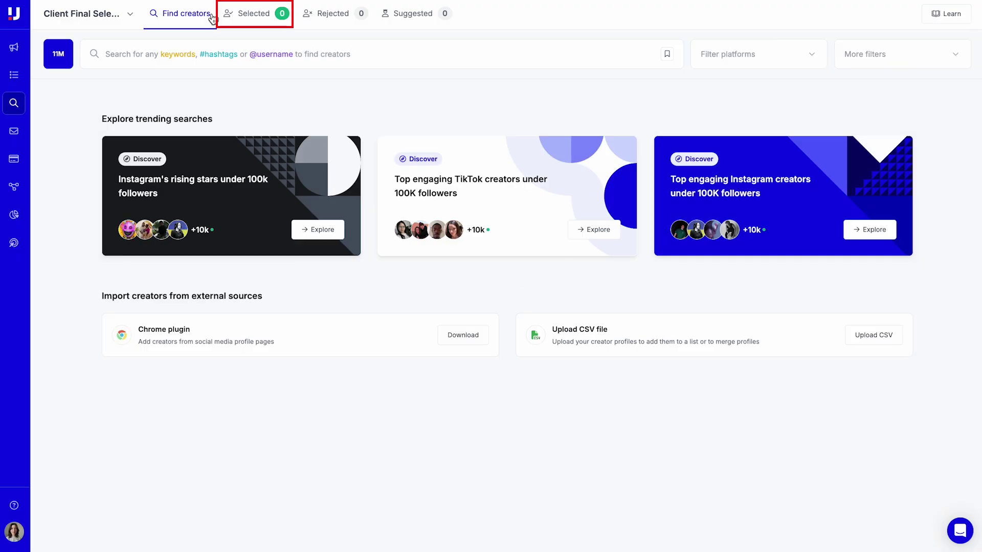
left_click(257, 16)
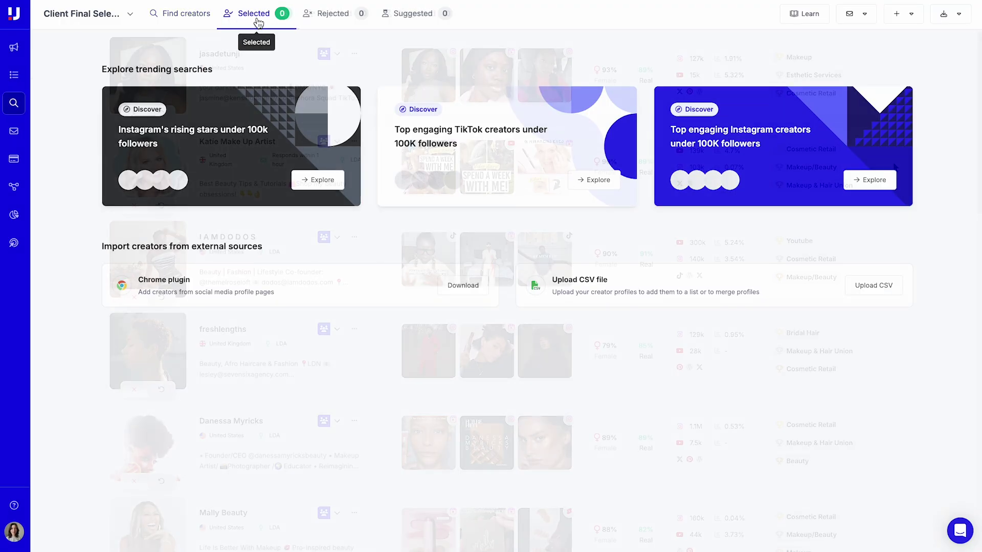
scroll(893, 140, "down", 10)
scroll(892, 139, "down", 10)
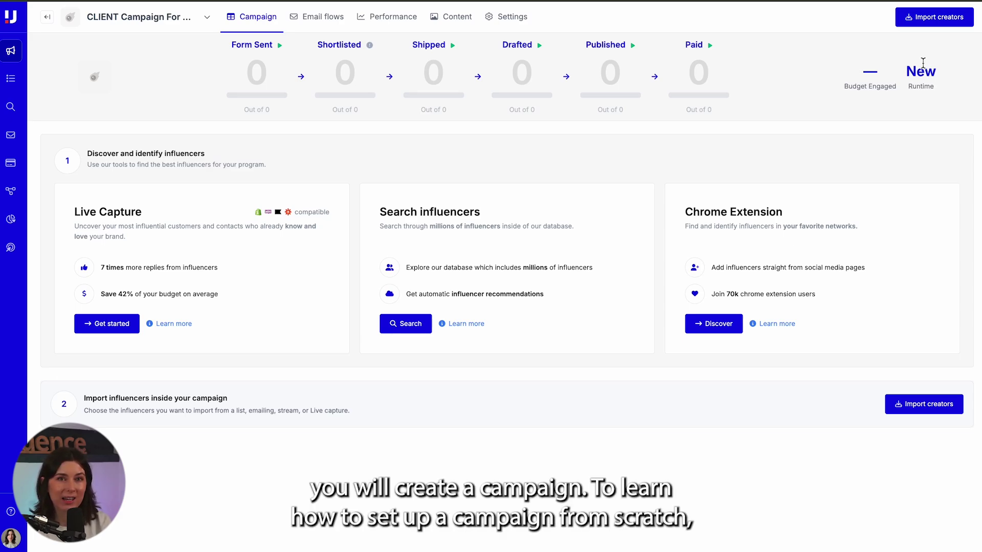
- Import creators into the client campaign from the list "Client Final Influencer Selection"
left_click(928, 21)
left_click(928, 22)
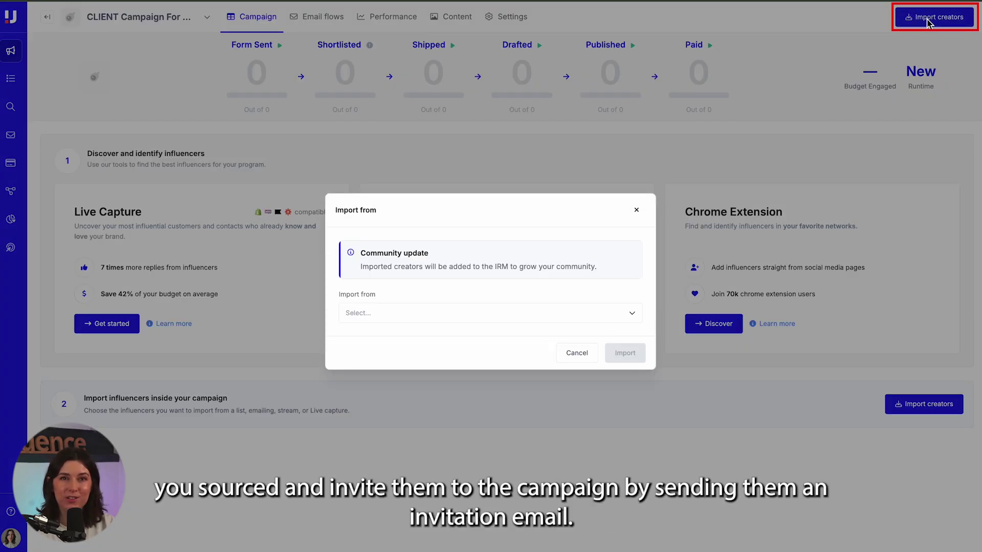
left_click(577, 316)
left_click(543, 352)
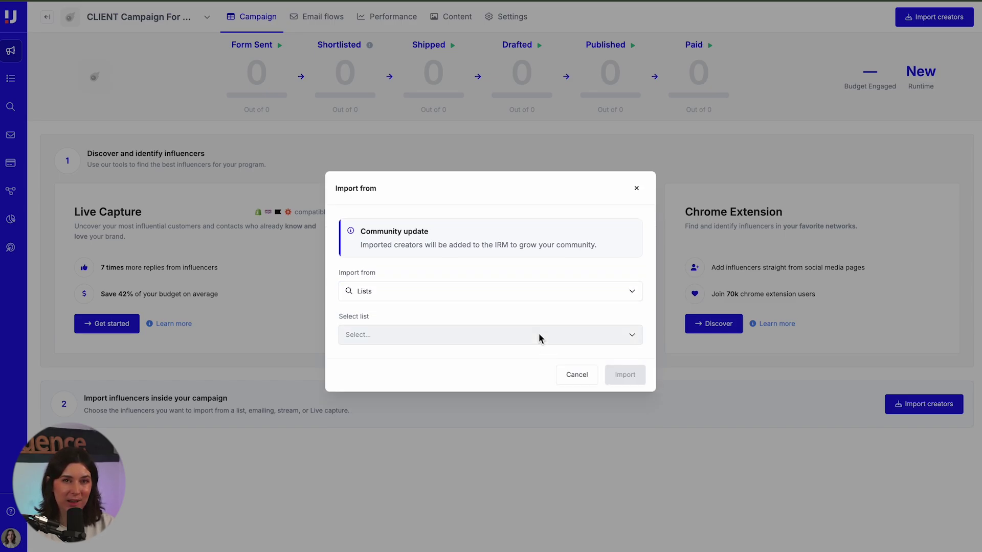
left_click(538, 337)
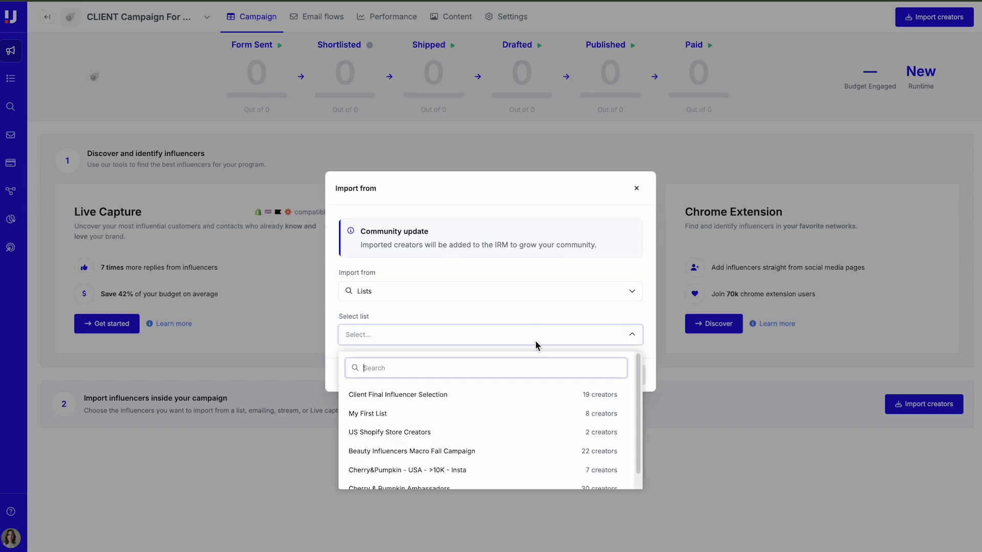
left_click(507, 396)
left_click(618, 379)
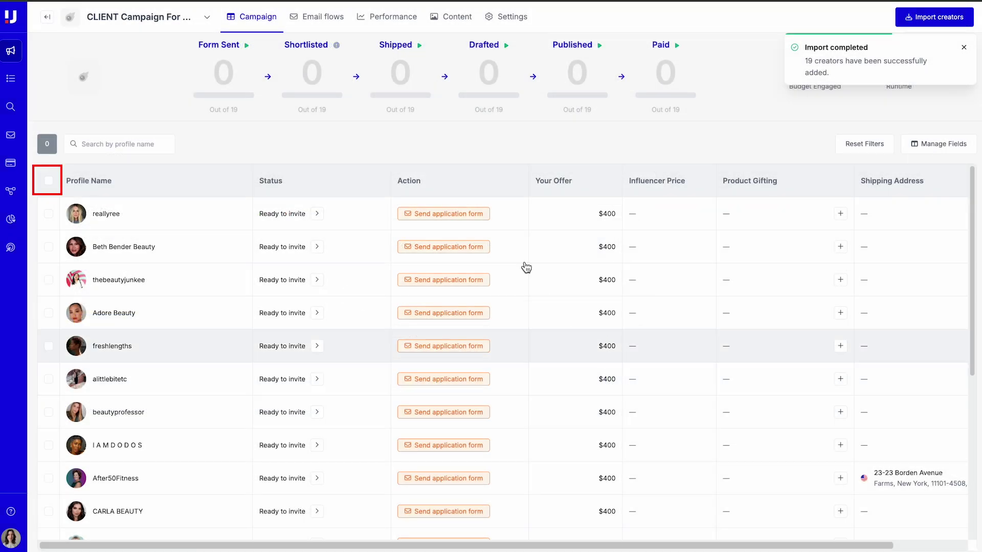
- Send the application form email to all creators in the campaign, accepting both sending acknowledgements
left_click(48, 180)
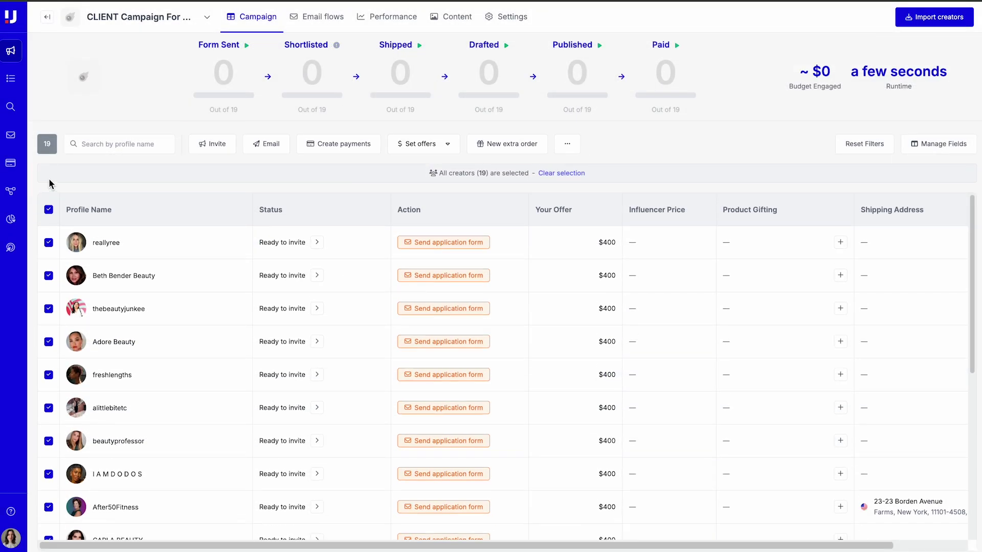
left_click(206, 145)
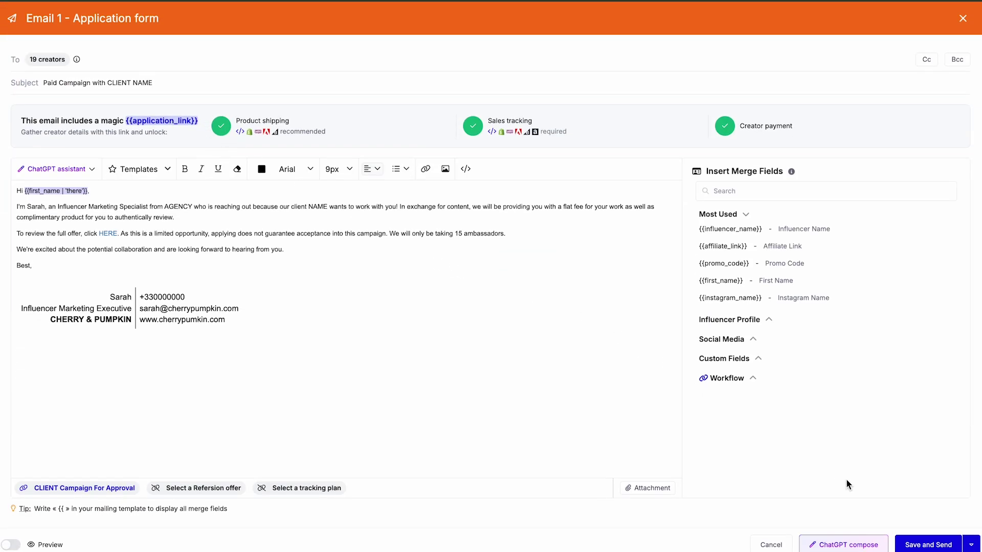
left_click(934, 547)
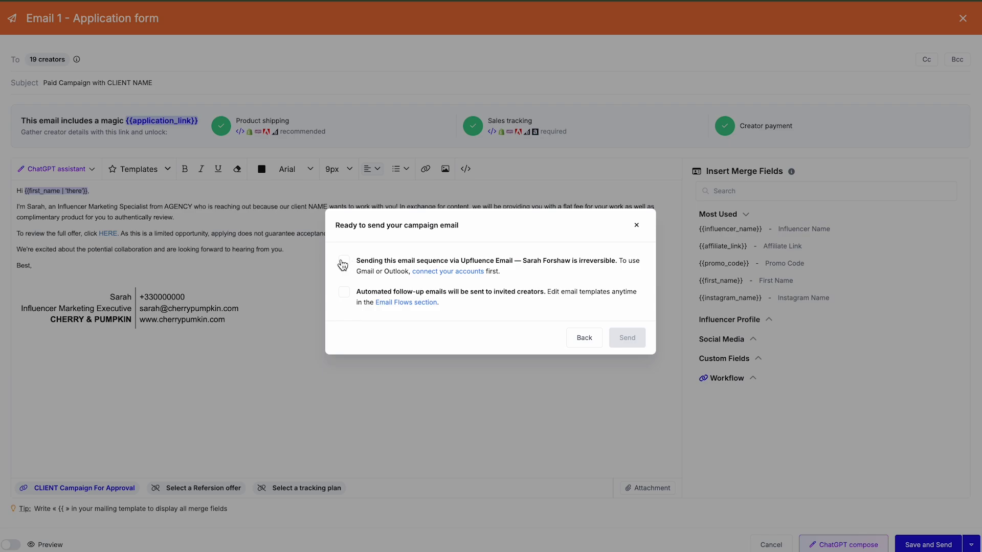
left_click(344, 292)
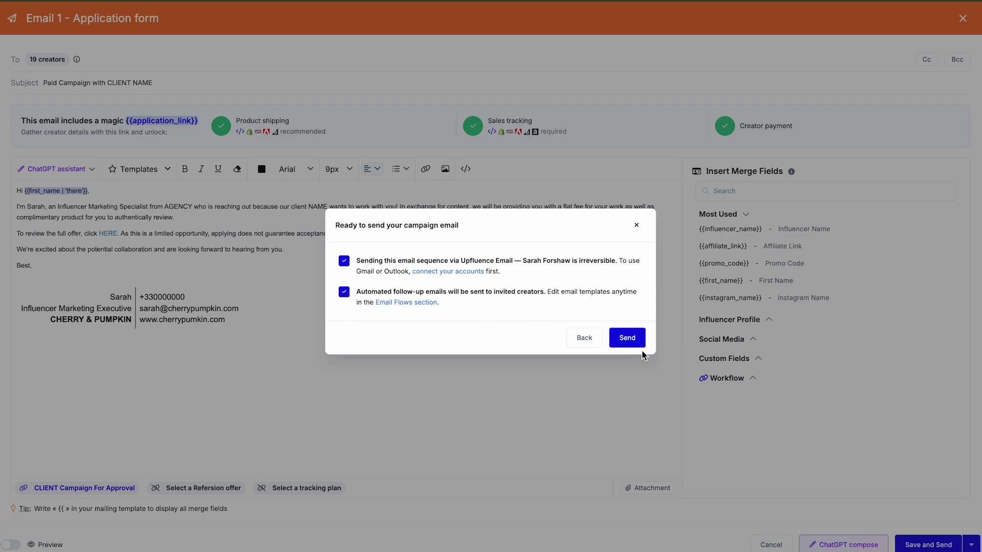
left_click(630, 340)
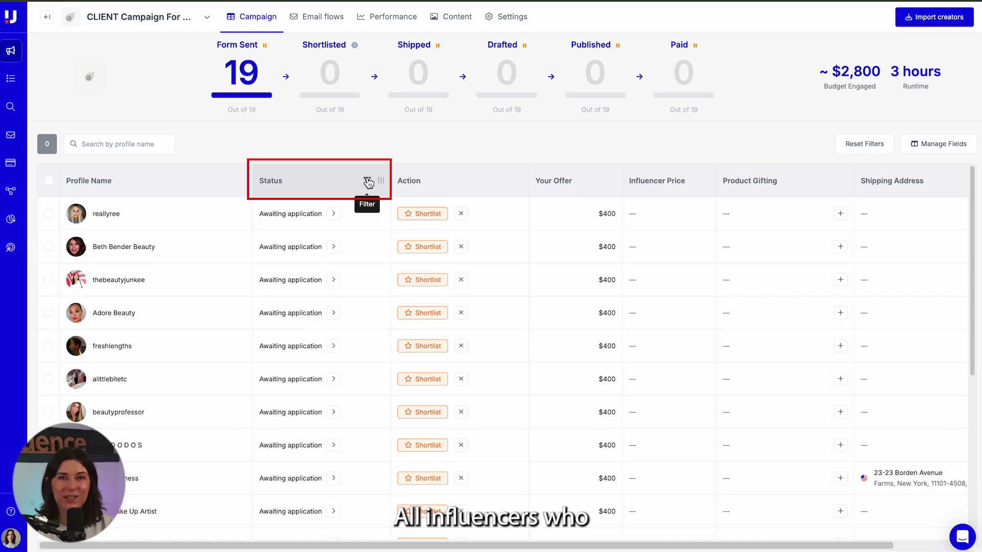
- Filter the campaign's Status column to Influencer Responded and select all matching creators
left_click(367, 182)
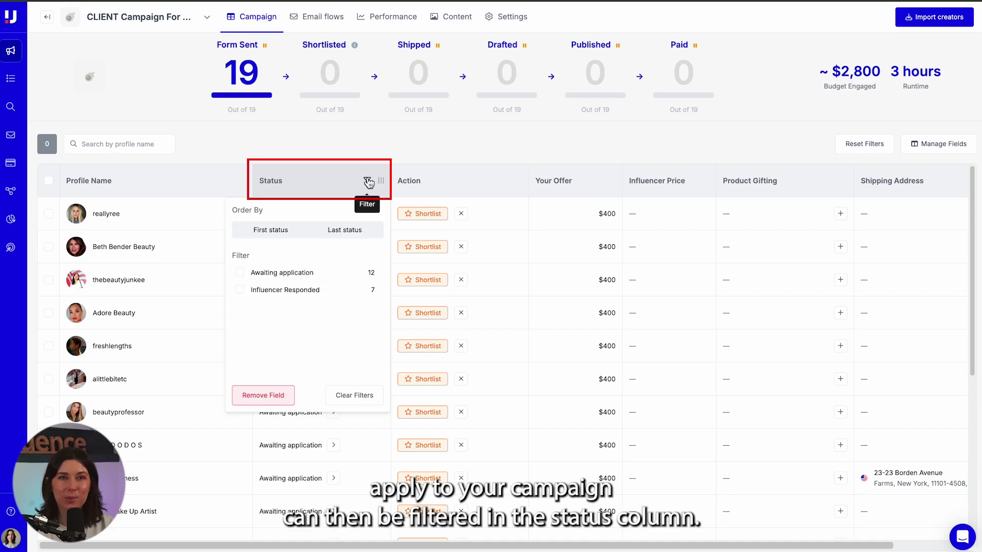
left_click(240, 290)
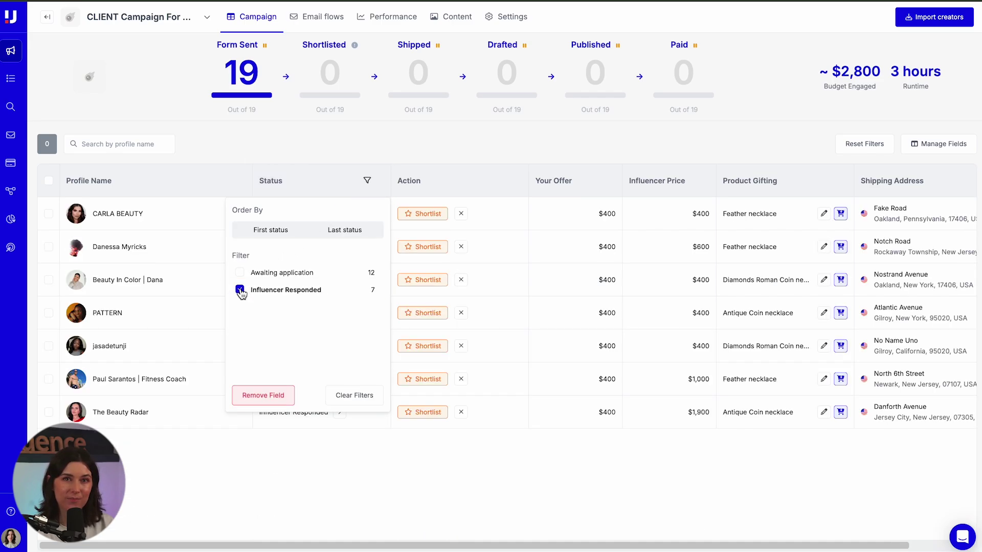
left_click(49, 181)
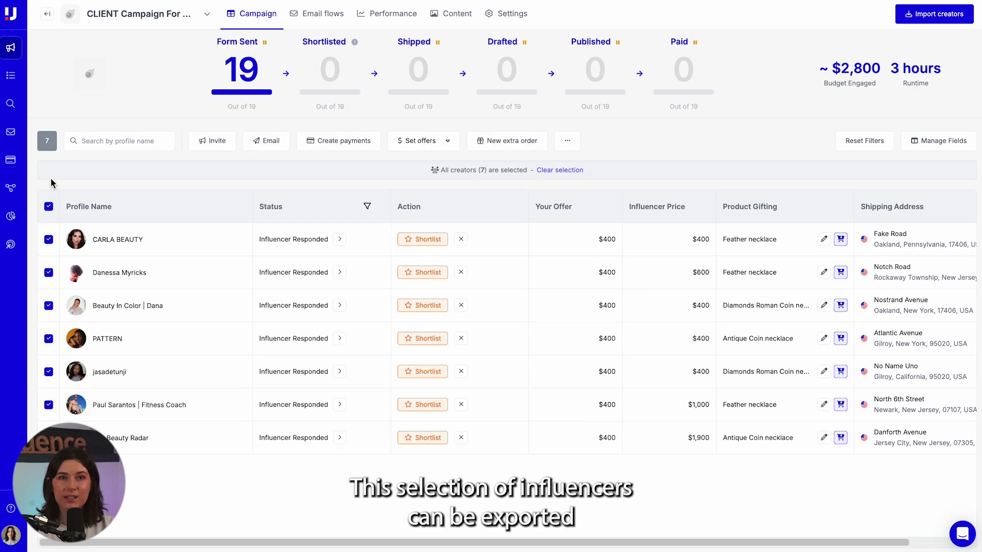
- Export the selected creators as a Full Export in CSV format and clear the selection
left_click(568, 145)
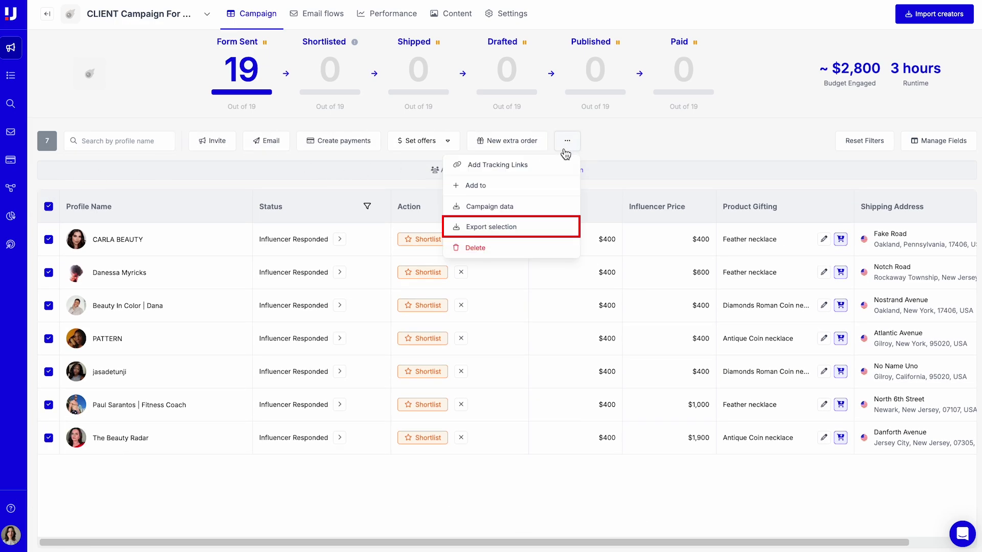
left_click(506, 228)
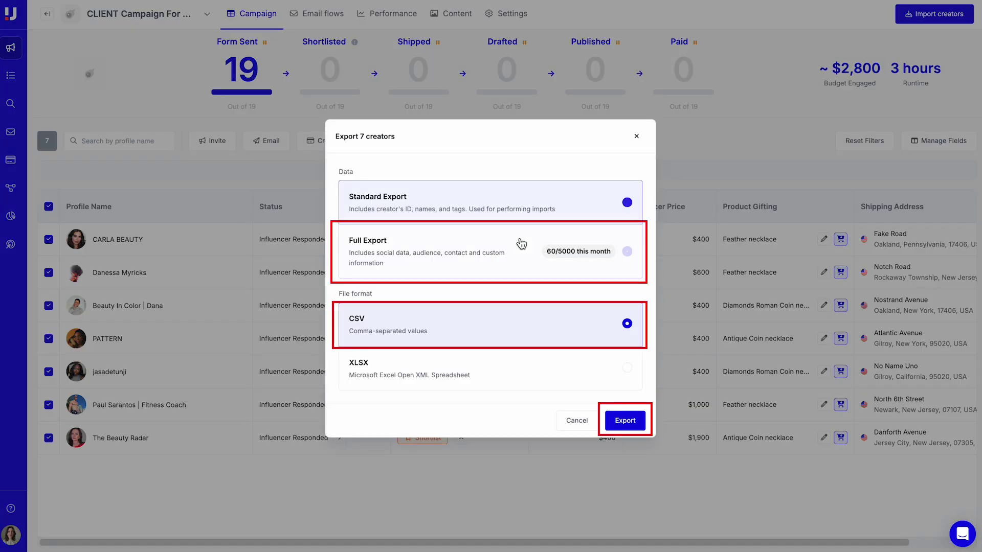
left_click(521, 243)
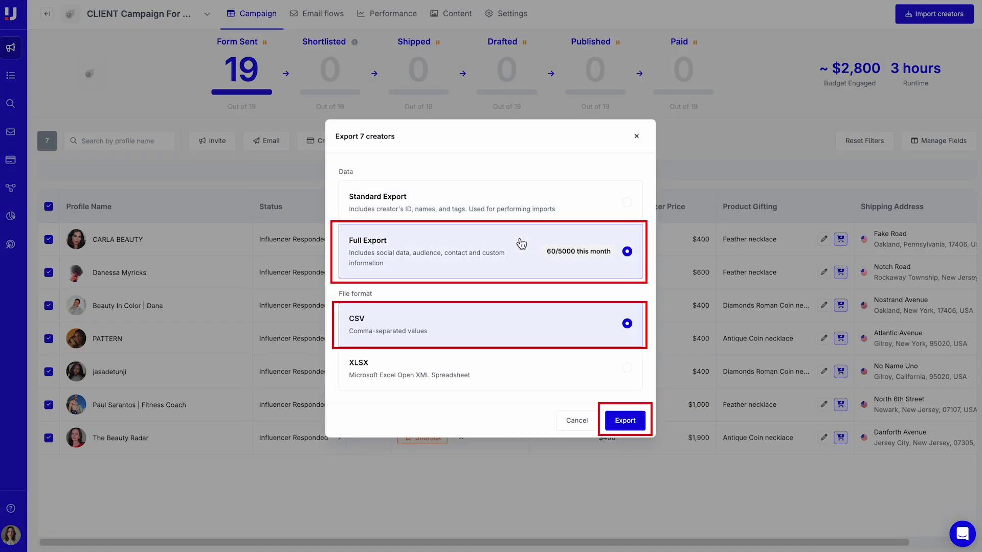
left_click(625, 423)
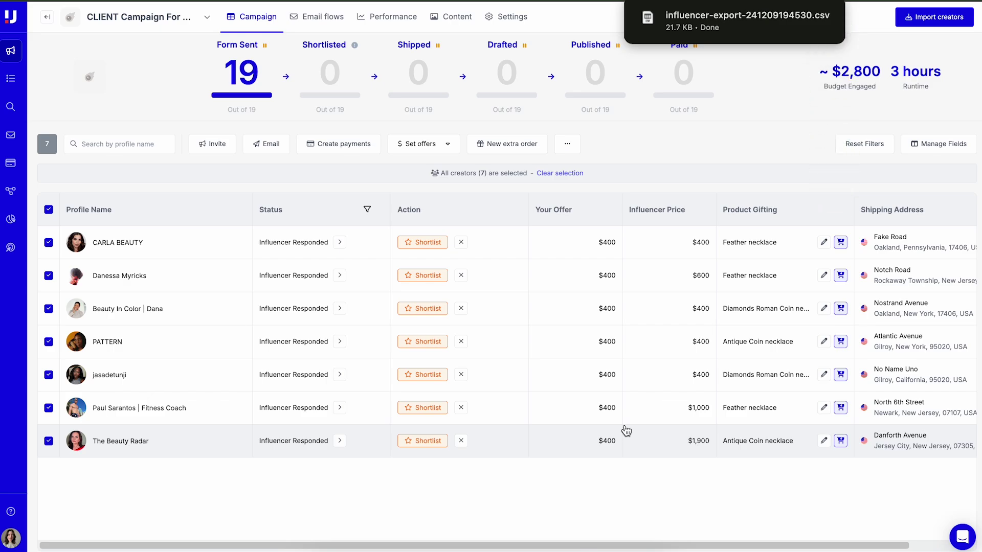
left_click(48, 207)
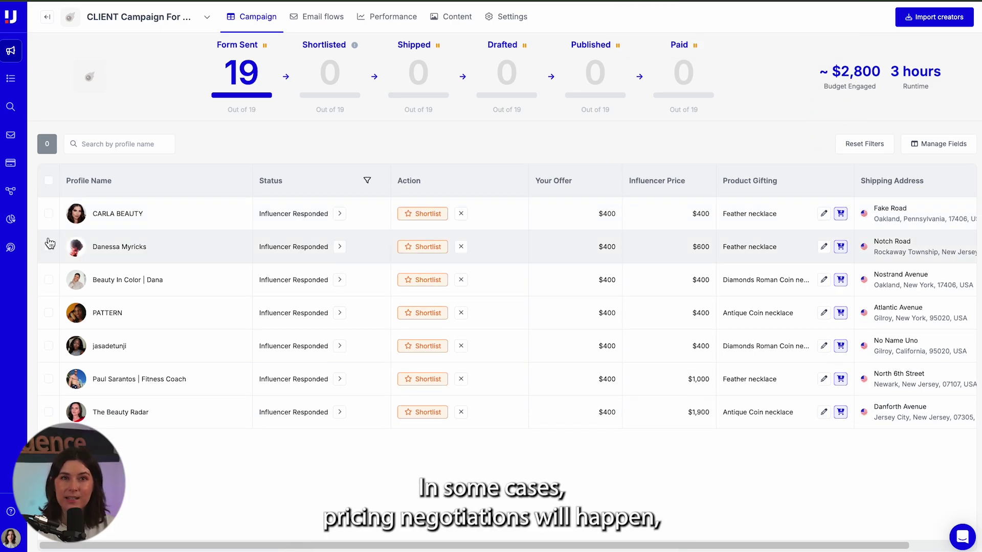
- Set a flat payment offer of $600 for the second creator in the table
left_click(49, 247)
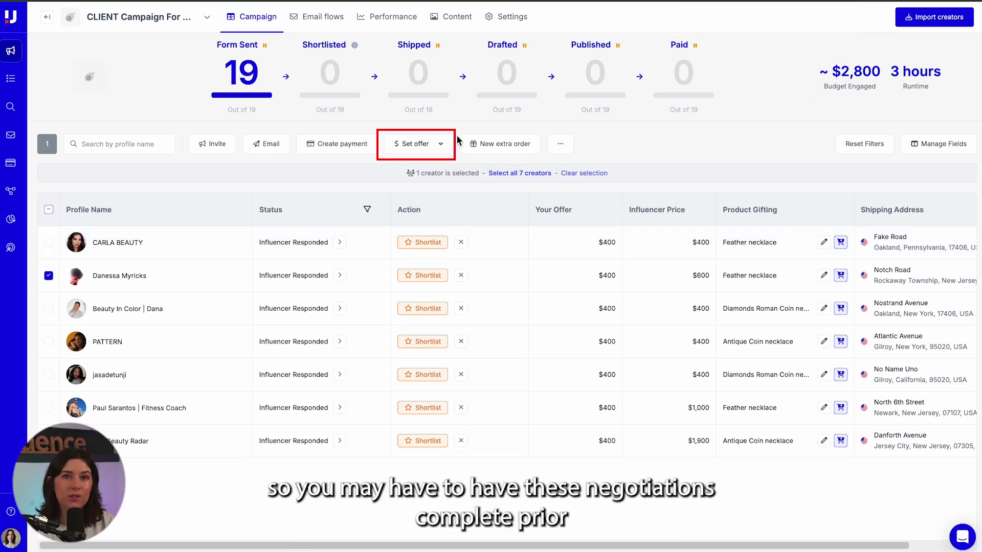
left_click(438, 148)
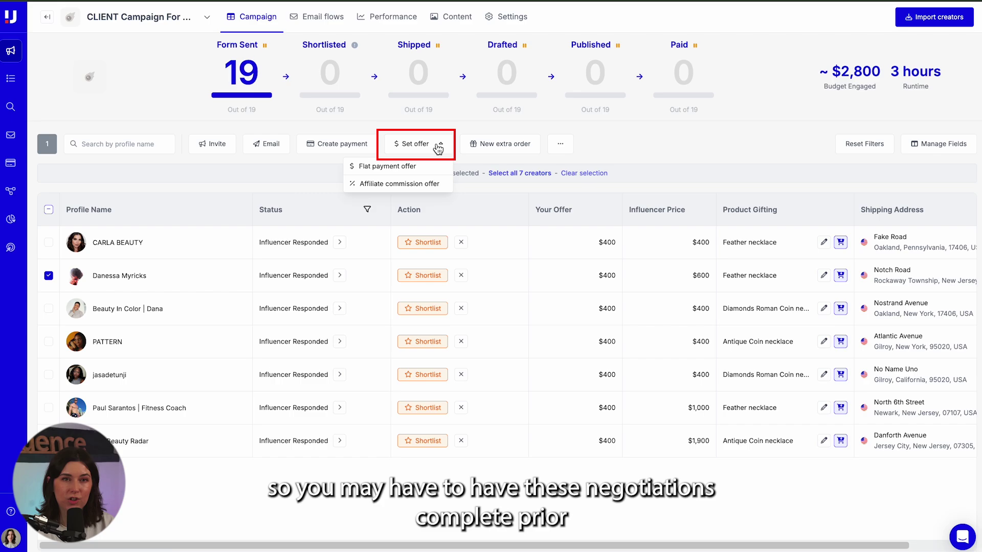
left_click(426, 167)
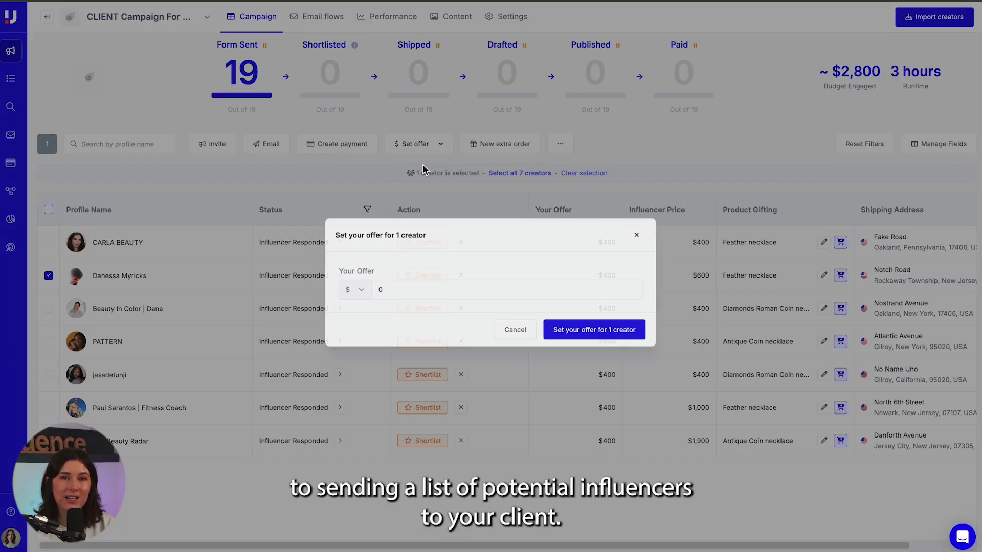
left_click(404, 291)
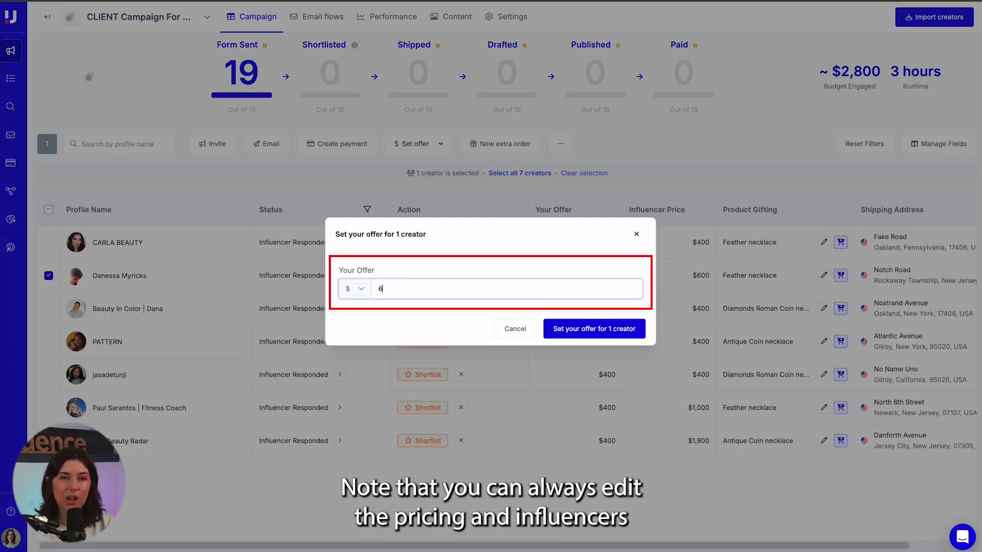
type("600")
left_click(565, 327)
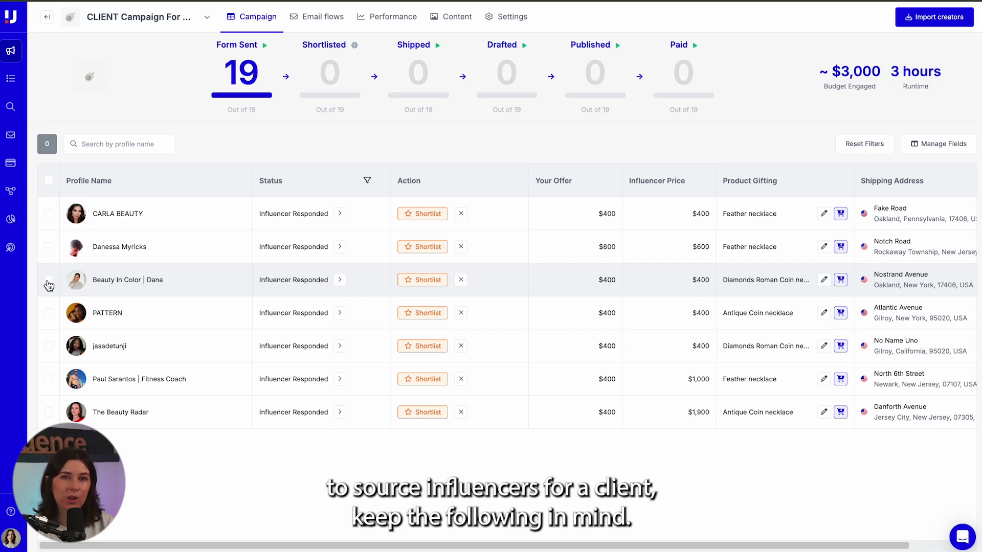
- Start an email to the Beauty In Color creator using the rate negotiation template
left_click(48, 281)
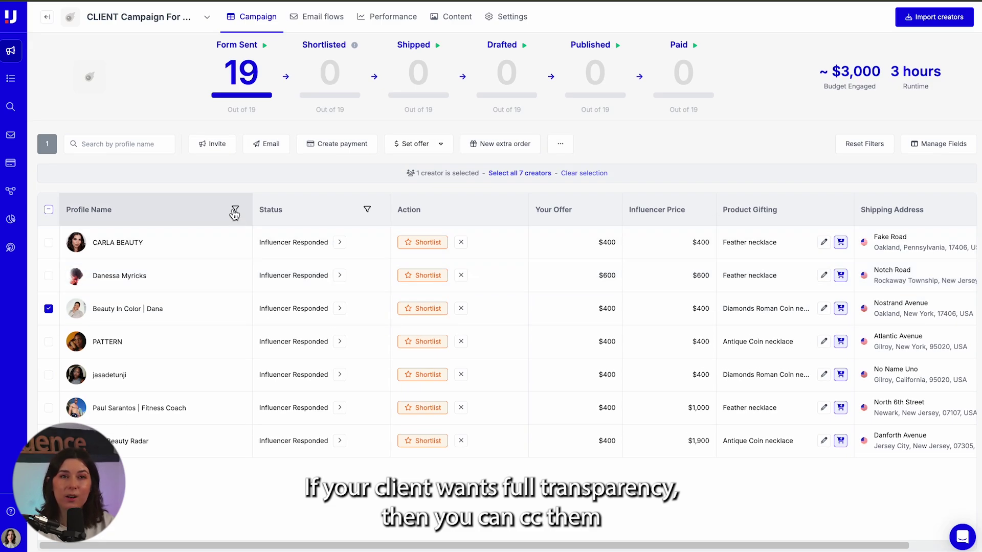
left_click(263, 148)
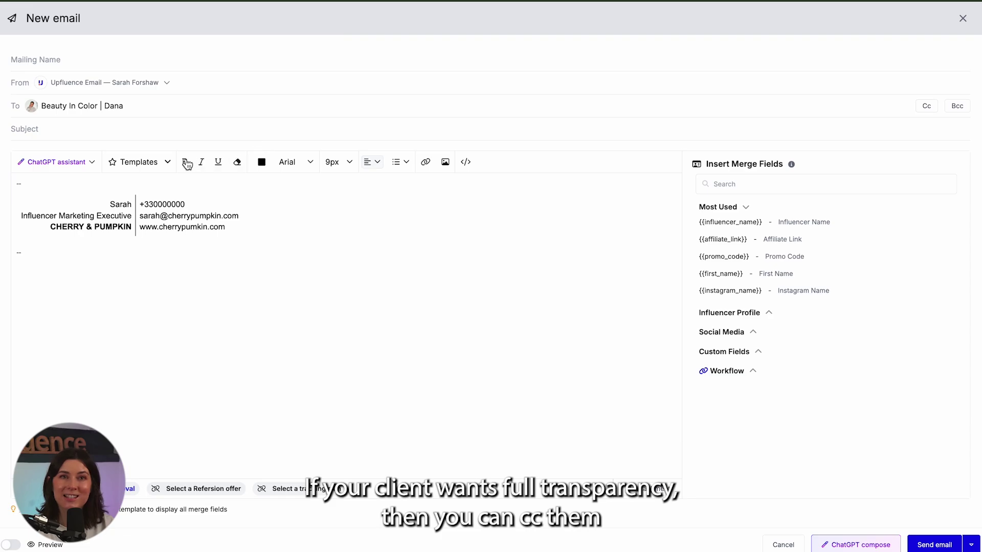
left_click(186, 161)
left_click(223, 78)
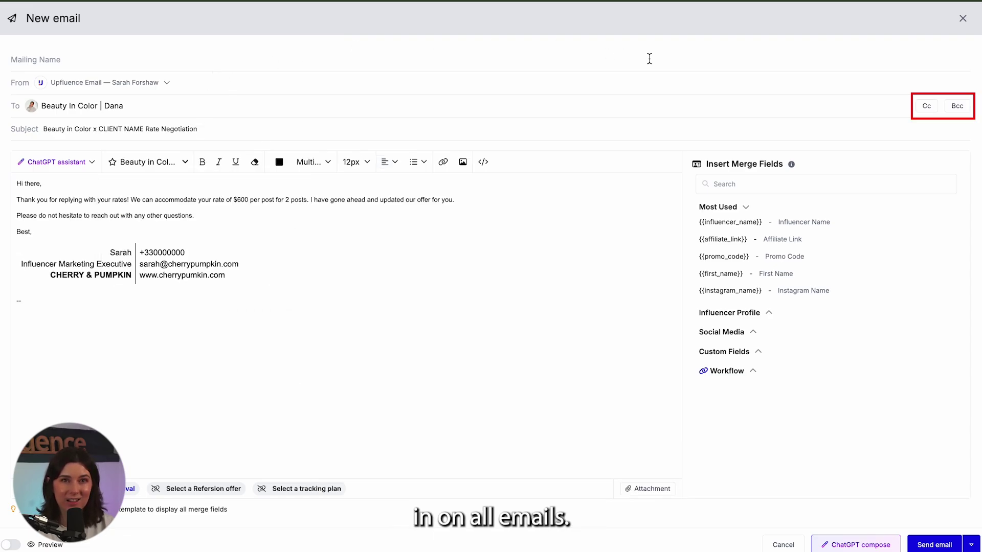
- Add the client's email address in Cc, name the mailing "Rate Negotiation" and send the email
left_click(926, 107)
type("client@clientemail.")
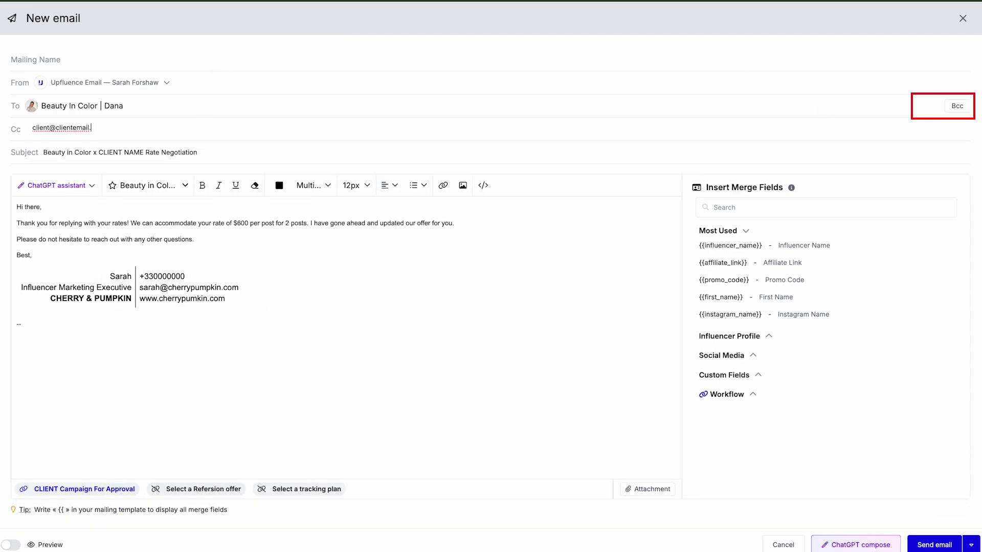
type("com")
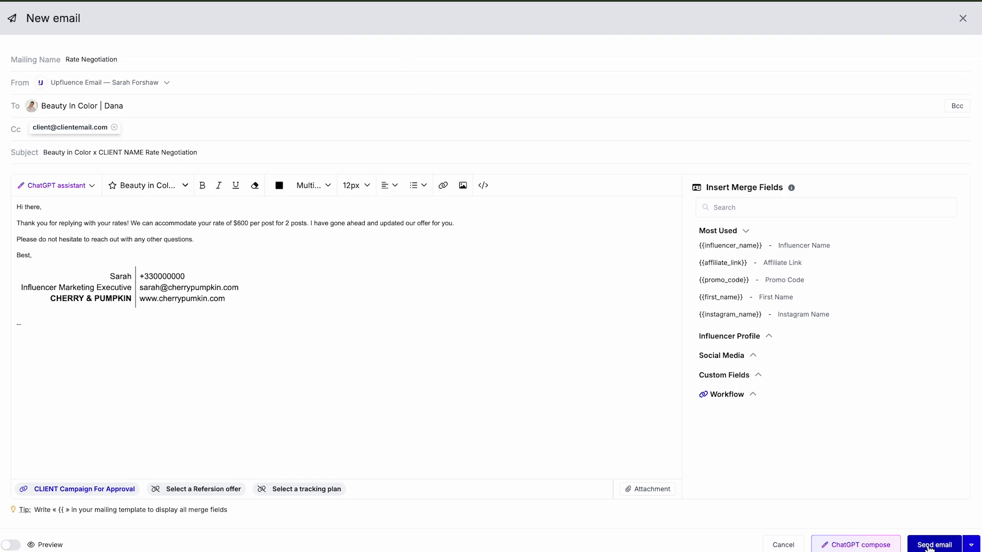
left_click(929, 546)
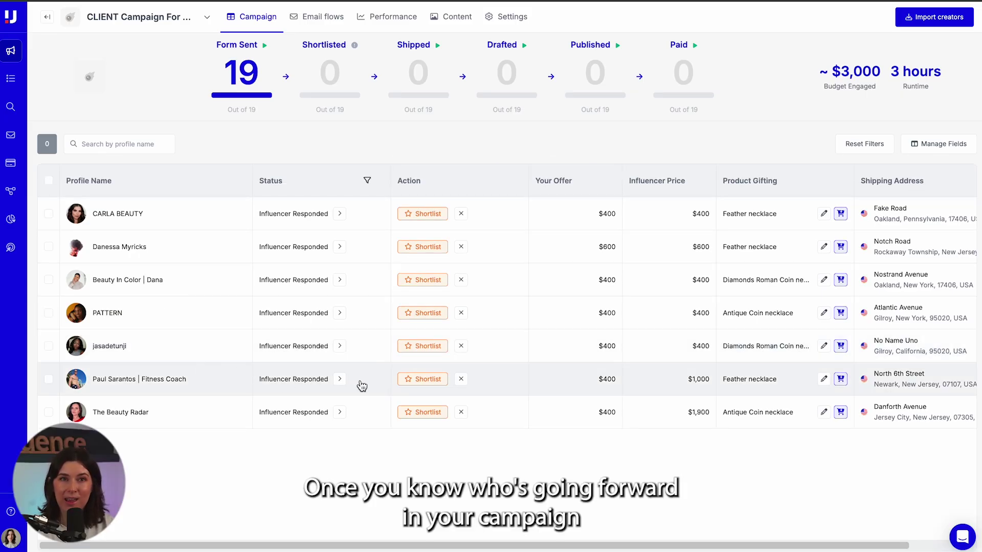
- Shortlist the fitness coach applicant and accept the influencer's submitted price of 1000 USD
left_click(415, 380)
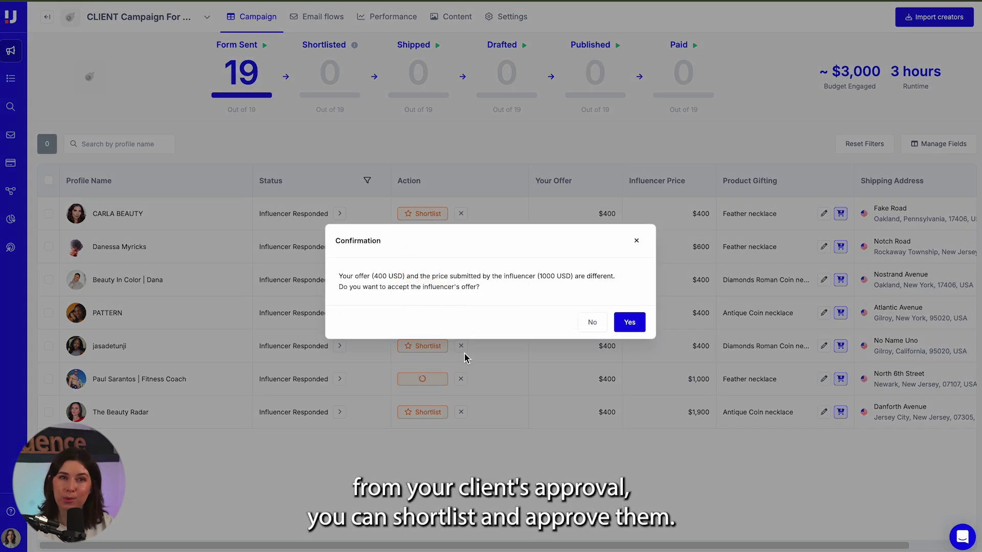
left_click(628, 322)
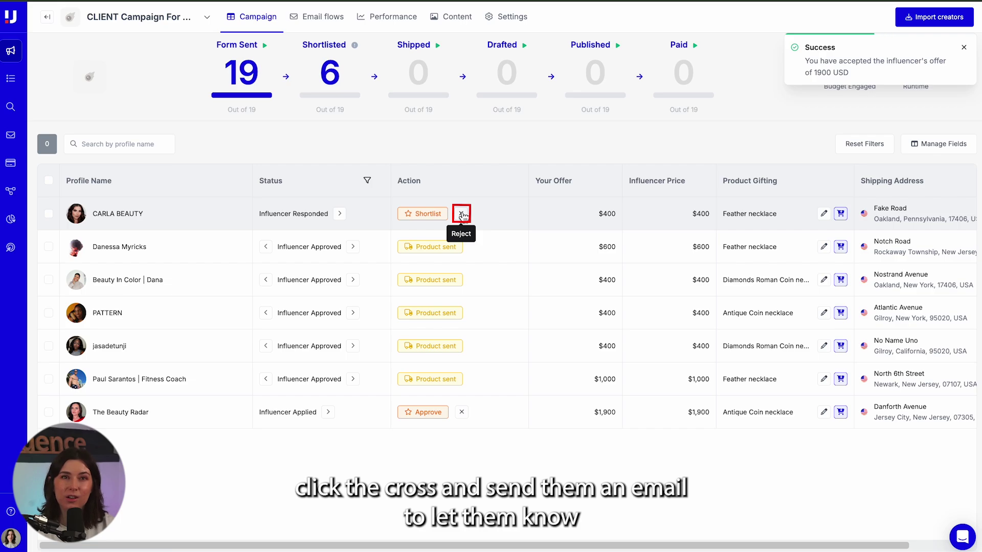
- Reject the first applicant in the table and send the rejected creators the "We look forward to working with you in the future!" email
left_click(462, 215)
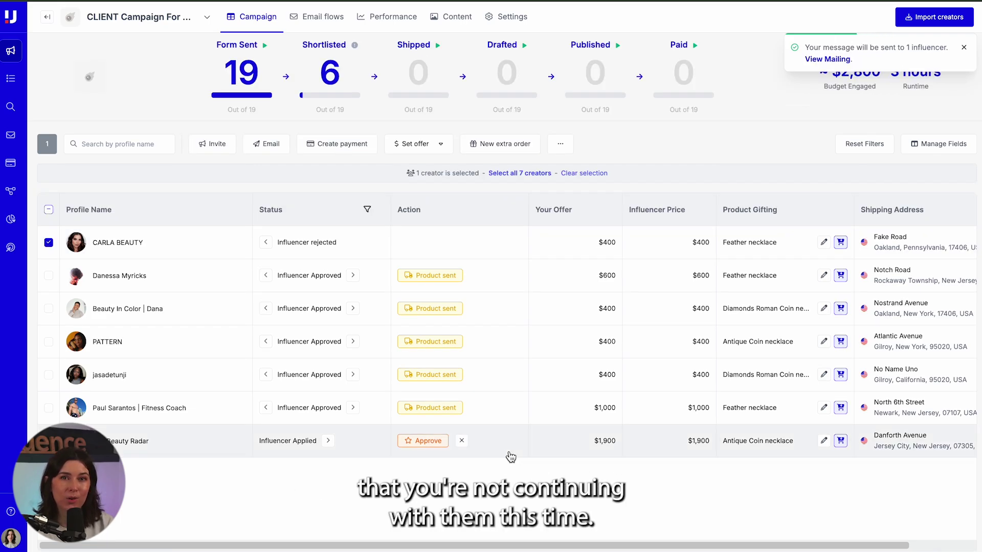
left_click(267, 144)
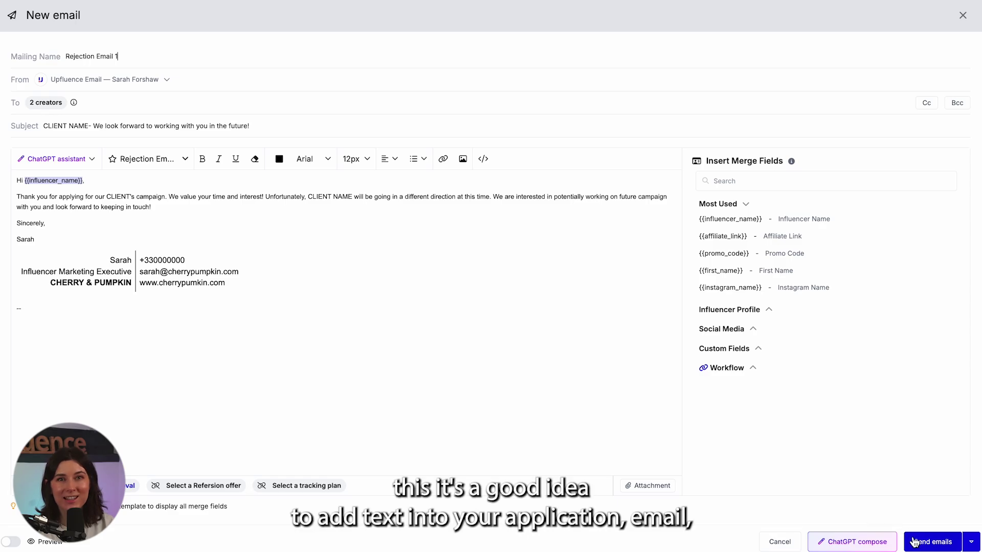
left_click(919, 546)
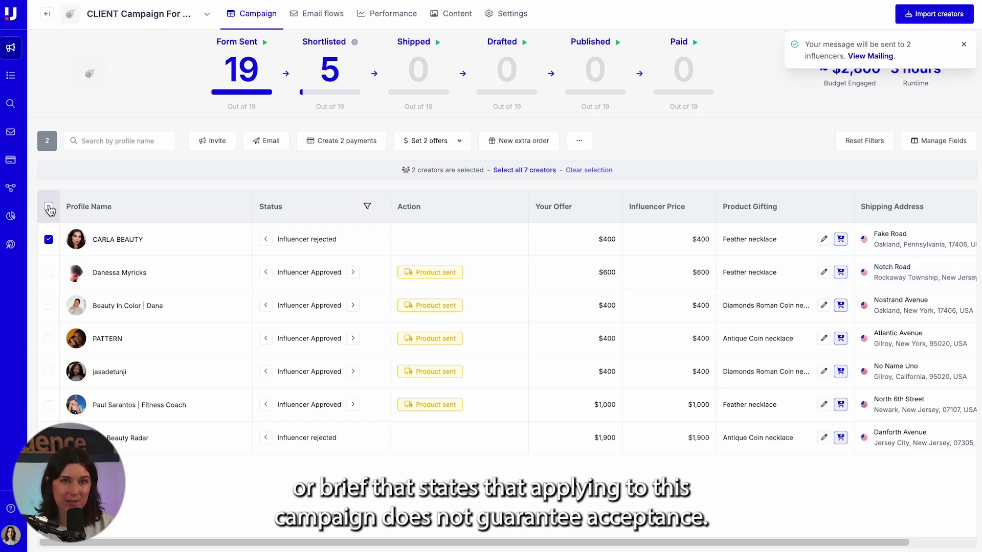
left_click(49, 208)
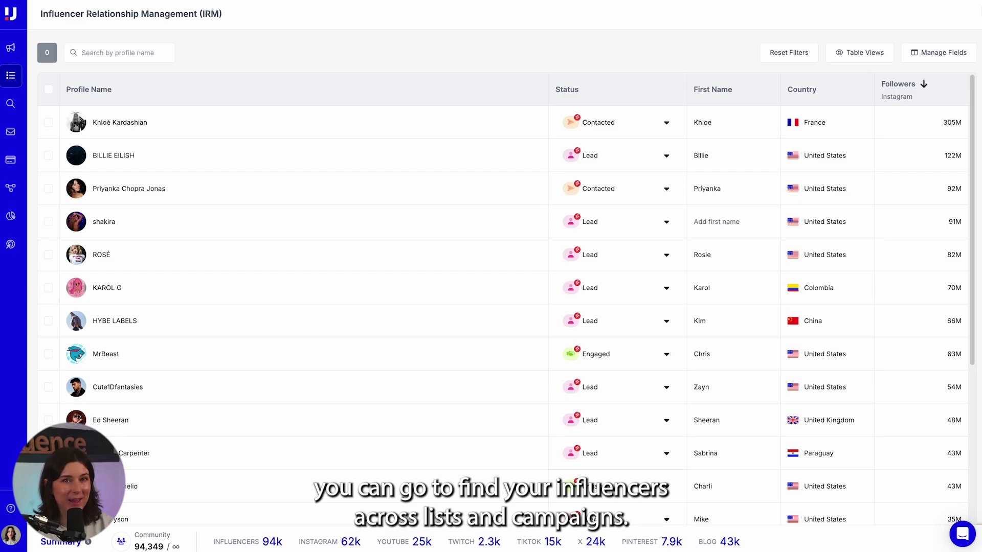
- Add the Lists field to the Influencer Relationship Management table
left_click(950, 55)
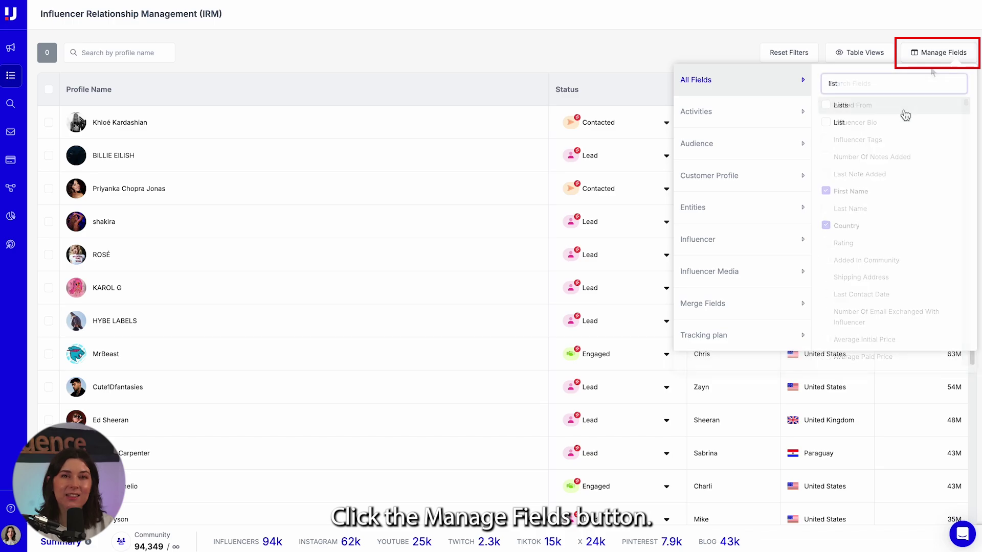
left_click(840, 106)
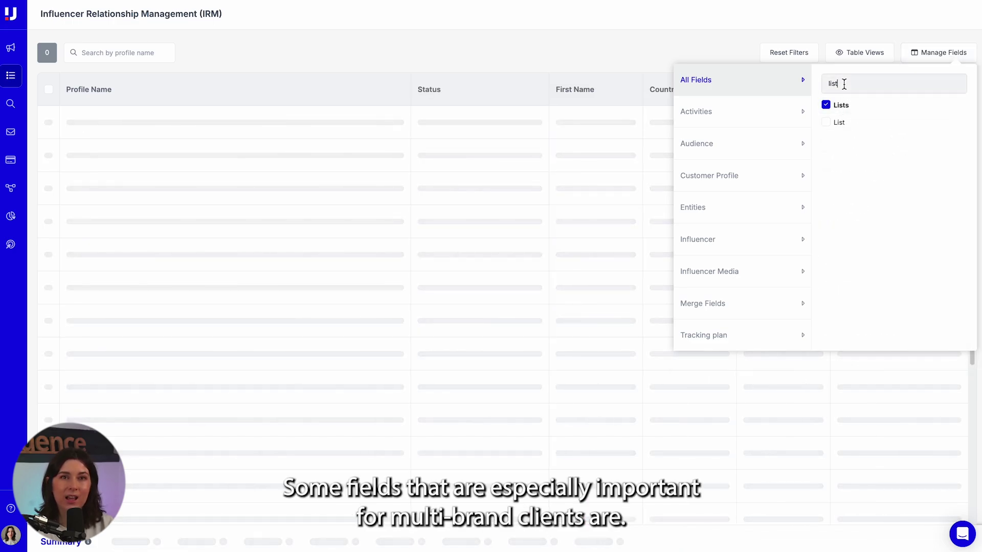
double_click(844, 85)
type("brand")
key("BackSpace")
key("BackSpace")
key("BackSpace")
key("BackSpace")
key("BackSpace")
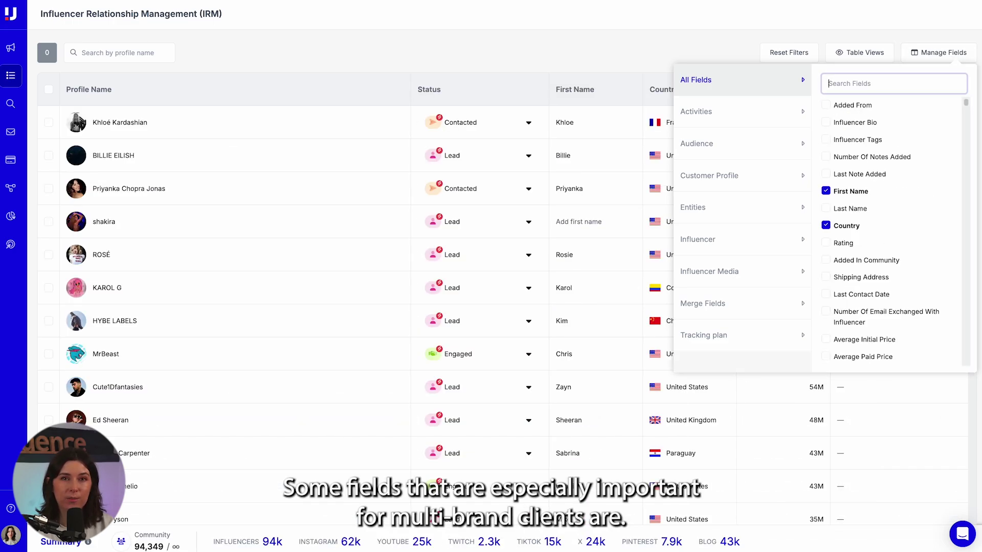
- Add the Campaigns and Last Note Added fields to the influencer table
type("Cam")
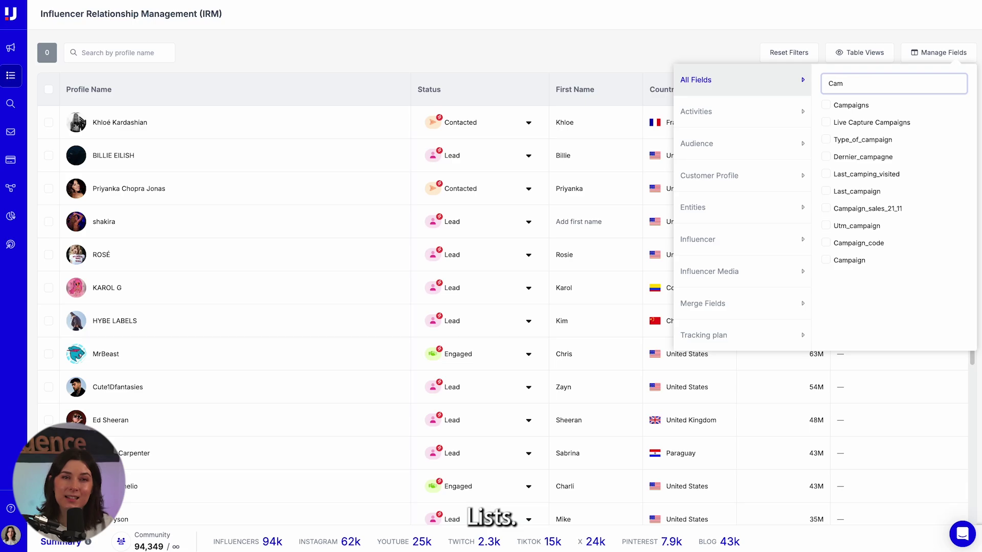
left_click(839, 105)
double_click(836, 84)
type("Last Not")
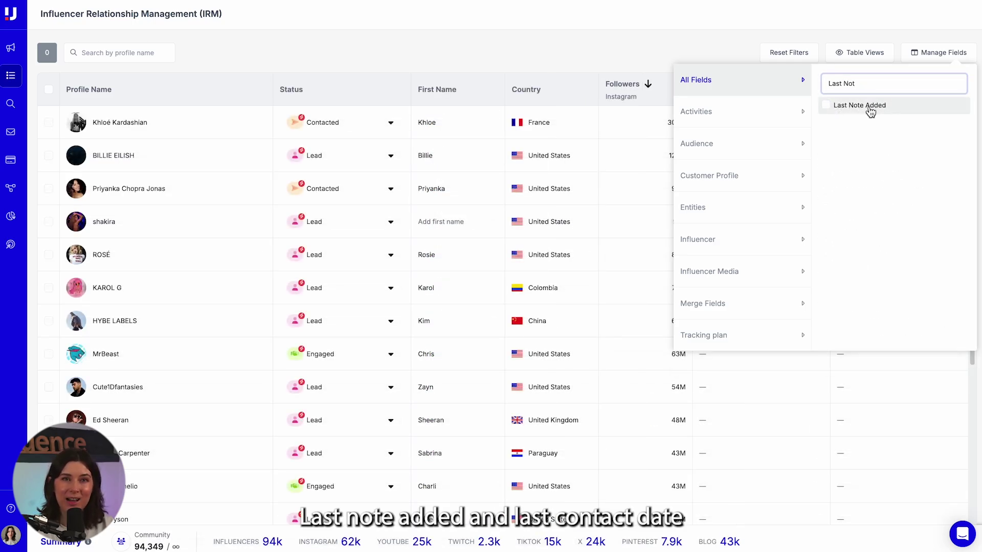
left_click(871, 107)
- Add the Last Contact Date field to the influencer table and close the field selection
key("BackSpace")
key("BackSpace")
key("BackSpace")
type("con")
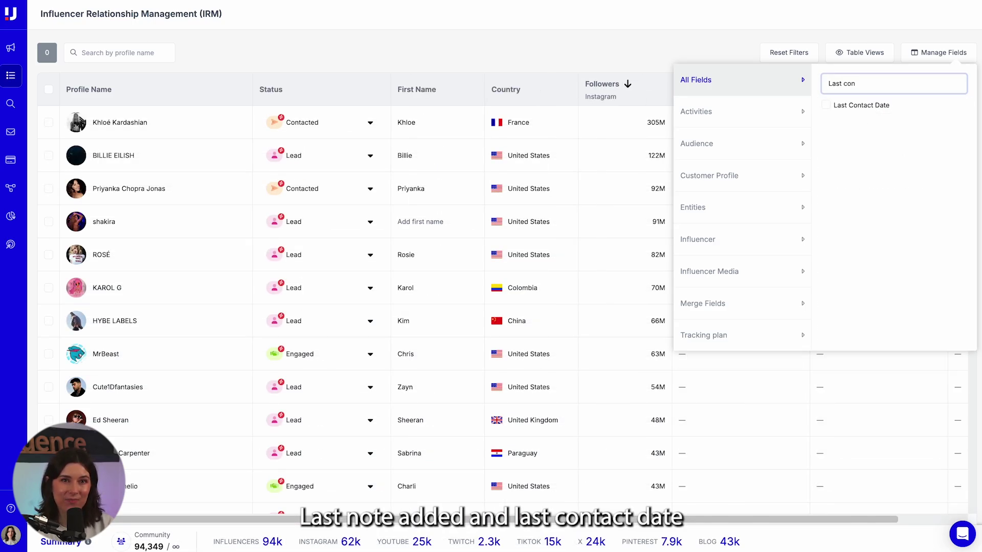
left_click(861, 107)
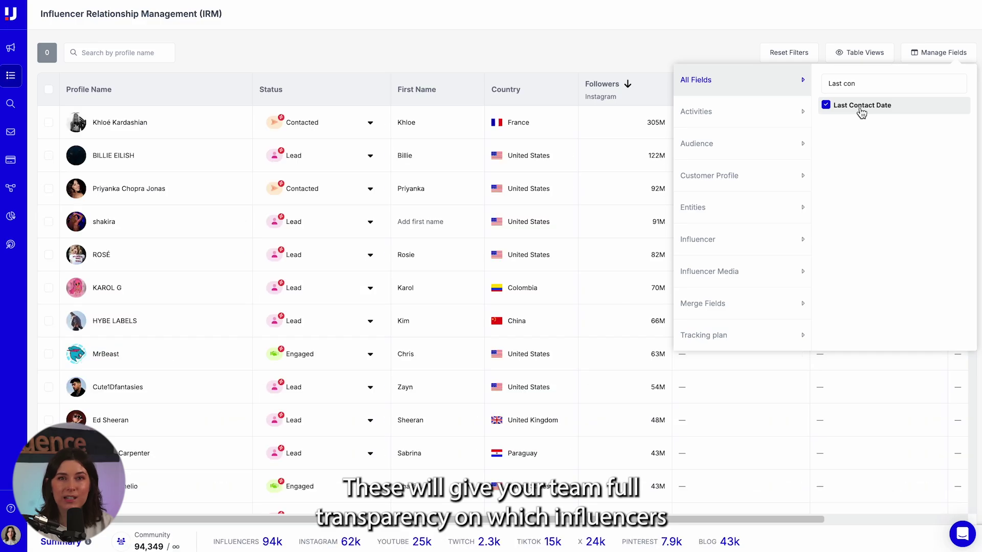
left_click(635, 46)
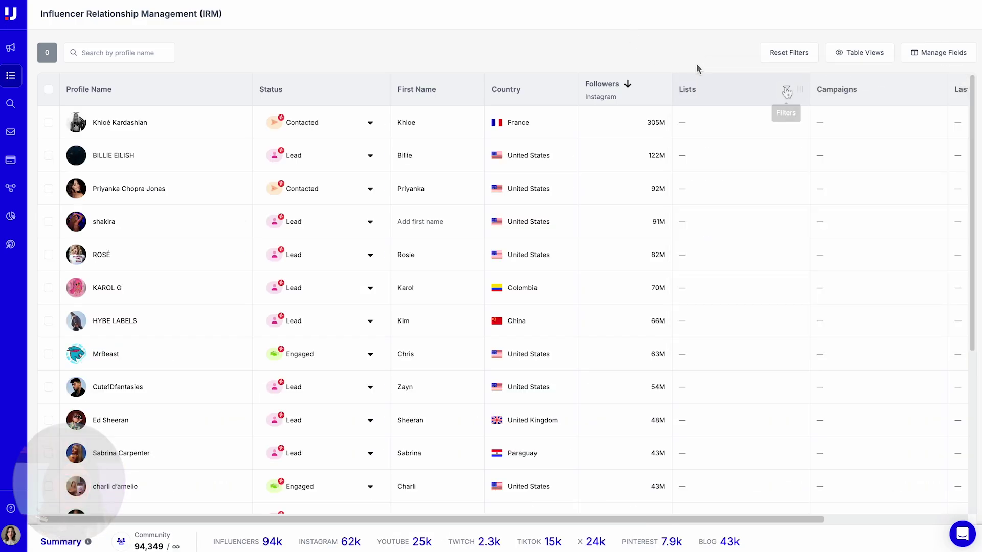
- Filter the influencer table to show only profiles with lists and with campaigns
left_click(786, 90)
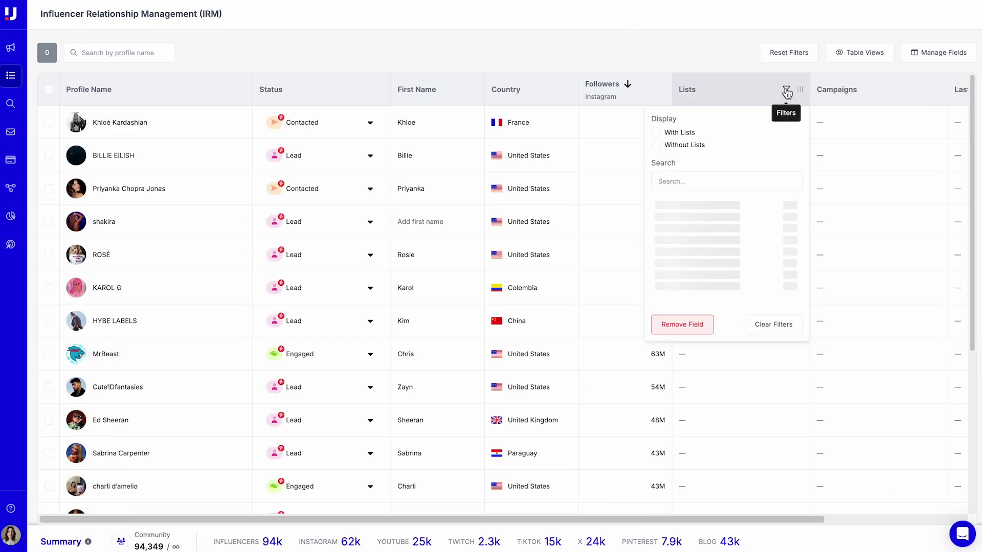
left_click(656, 134)
left_click(924, 90)
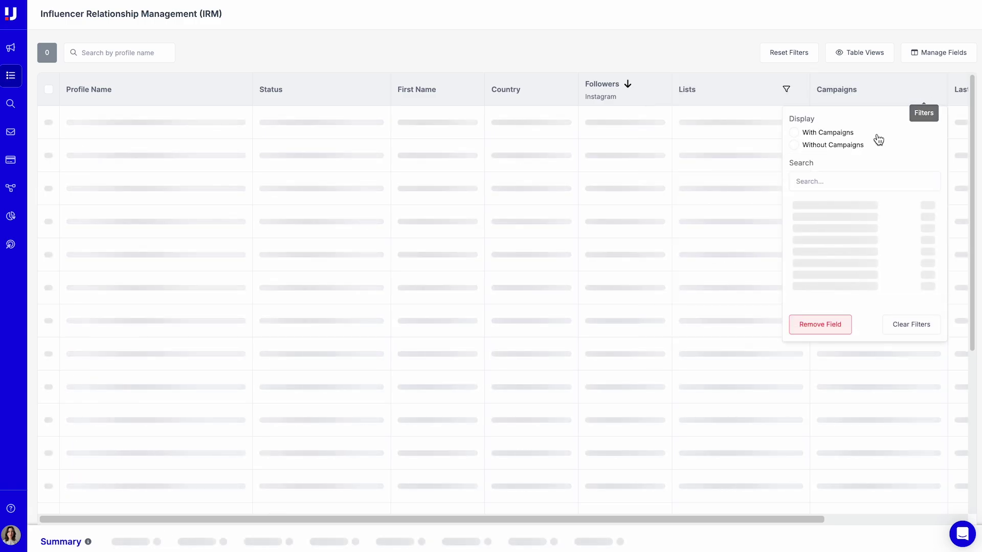
left_click(850, 133)
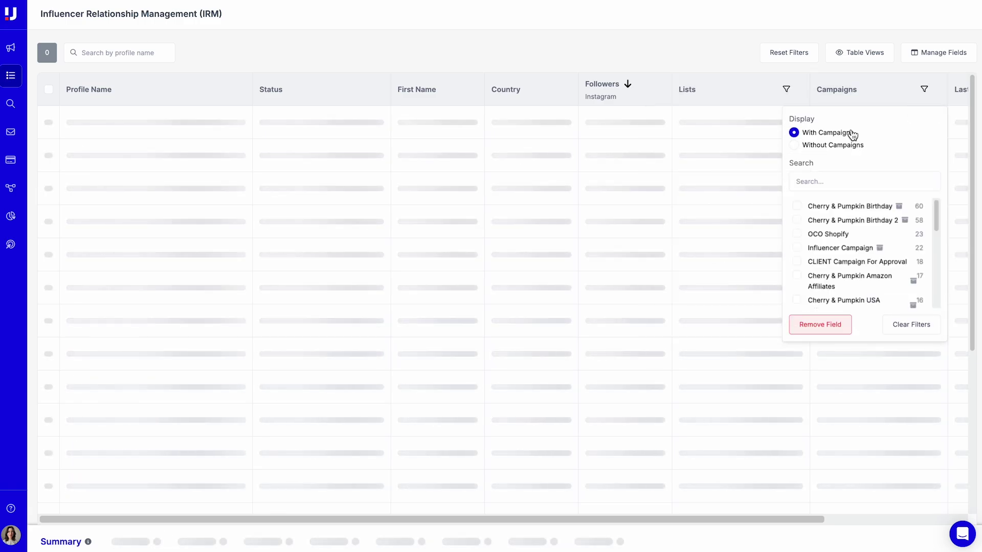
left_click(715, 58)
- Filter the Last Note Added field to show only influencers with a value
scroll(757, 101, "right", 3)
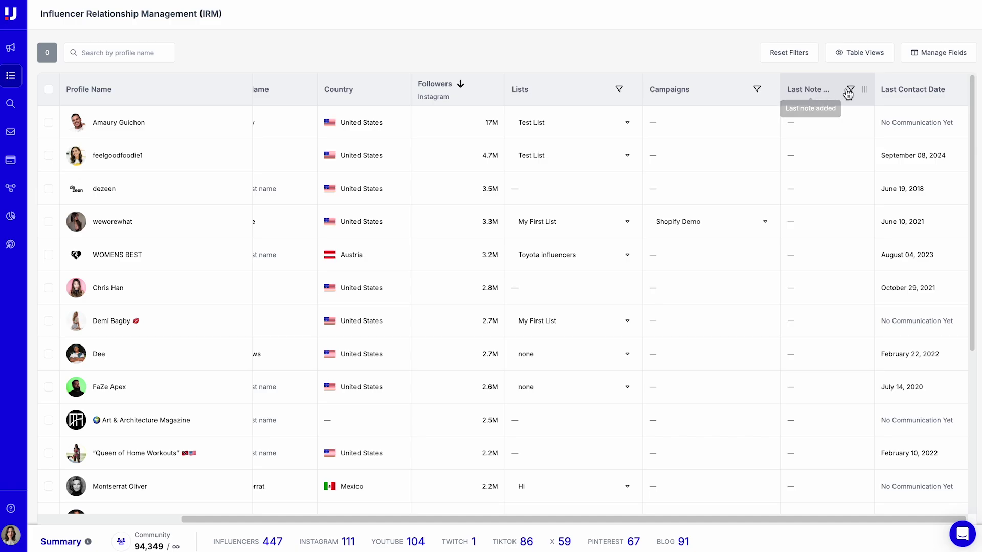
left_click(849, 91)
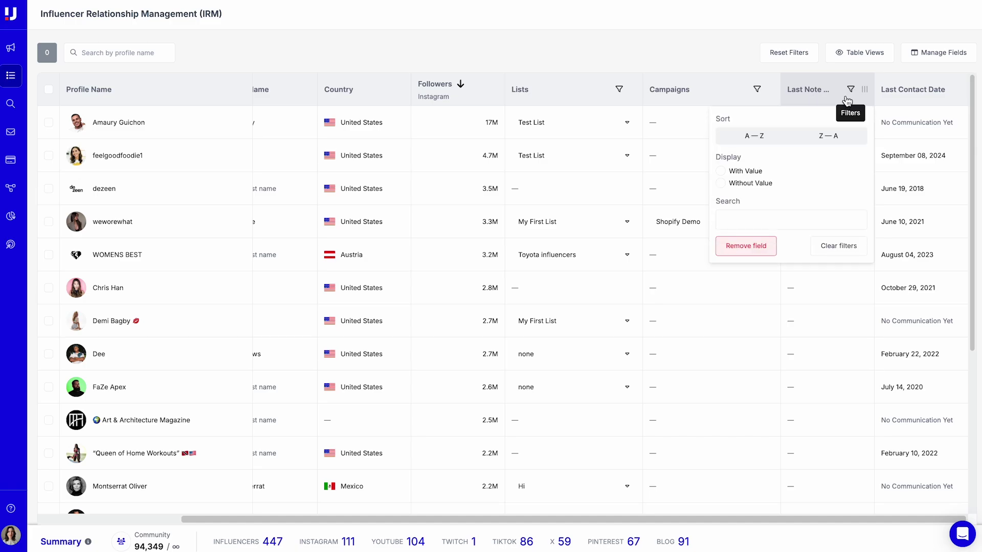
left_click(727, 171)
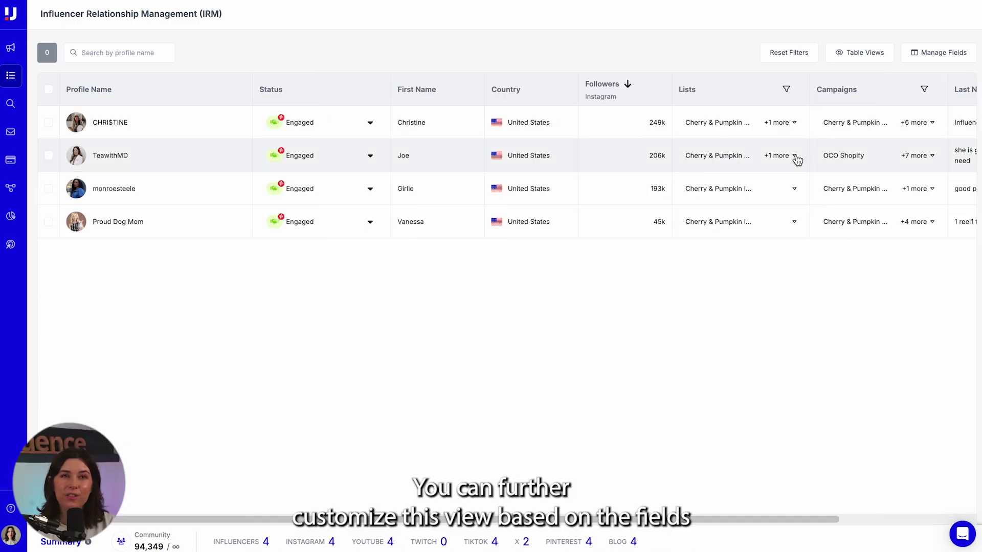
scroll(768, 157, "right", 3)
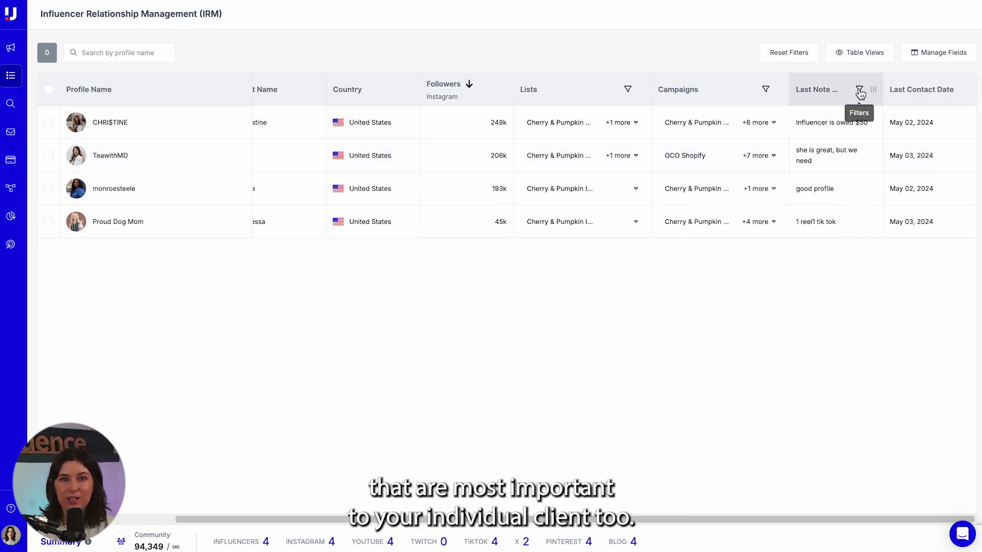
- Add the Instagram Audience Countries field to the influencer table and close the field selection
left_click(930, 57)
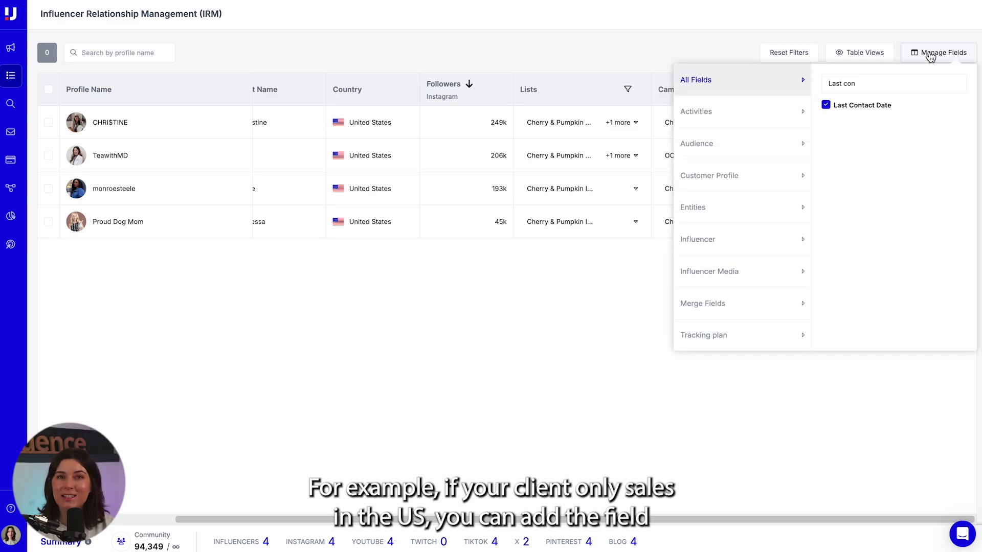
triple_click(886, 78)
type("Audience Co")
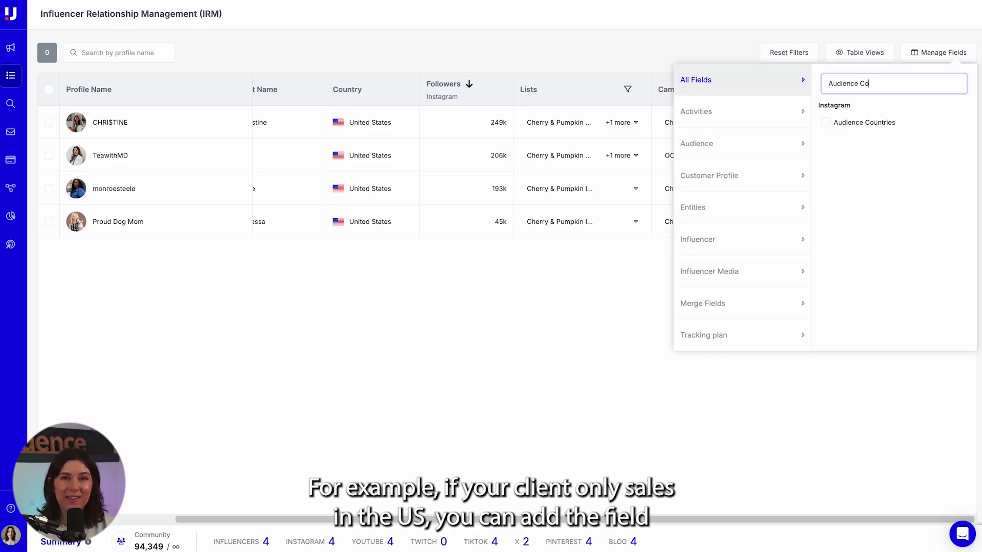
left_click(827, 124)
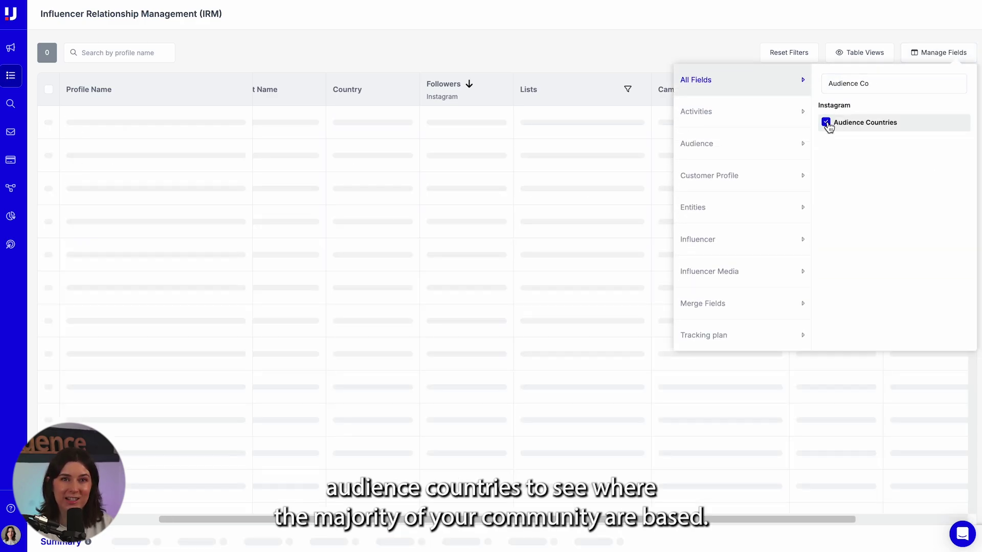
left_click(638, 58)
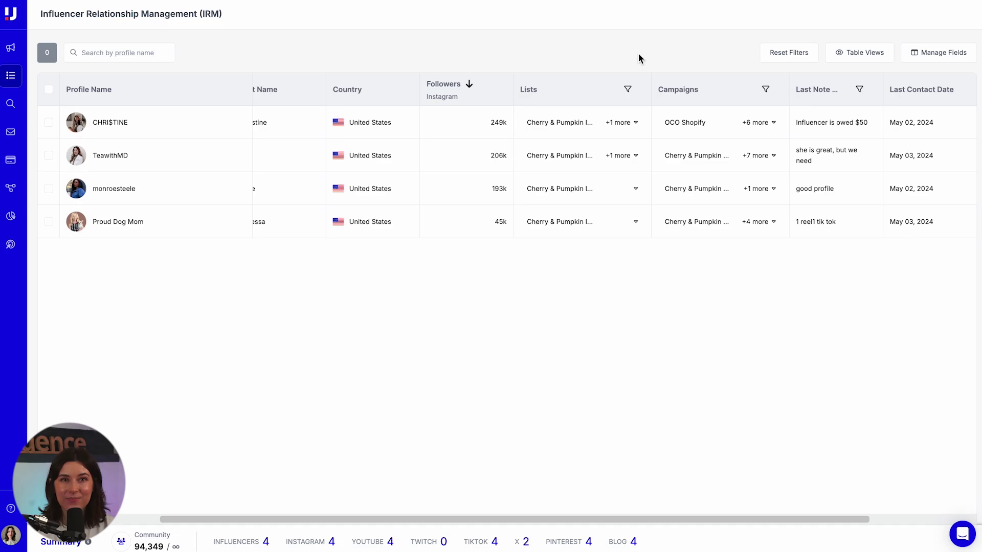
- Save the current columns, ordering and filters as a new table view named "CLIENT NAME Camp"
left_click(860, 59)
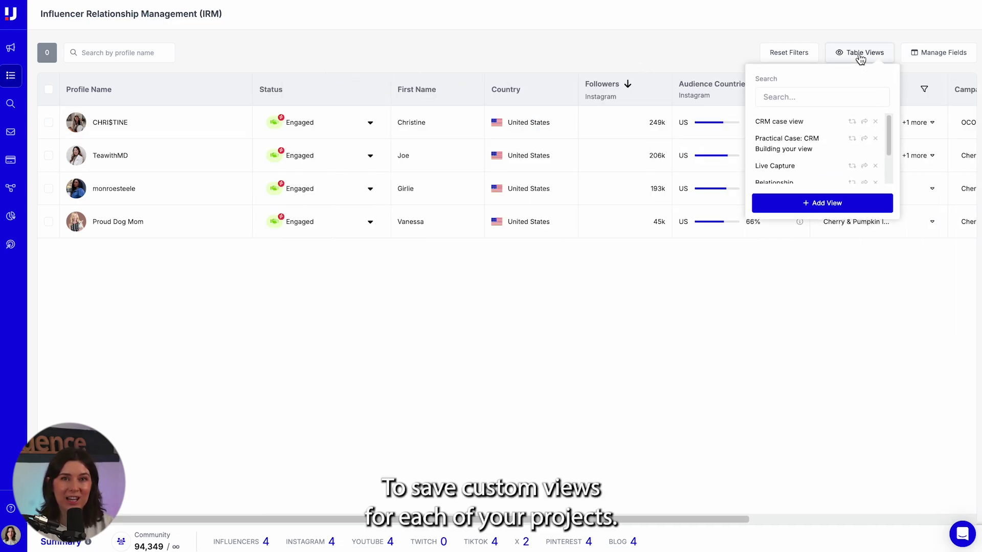
left_click(819, 205)
left_click(517, 285)
type("CLIENT NAME")
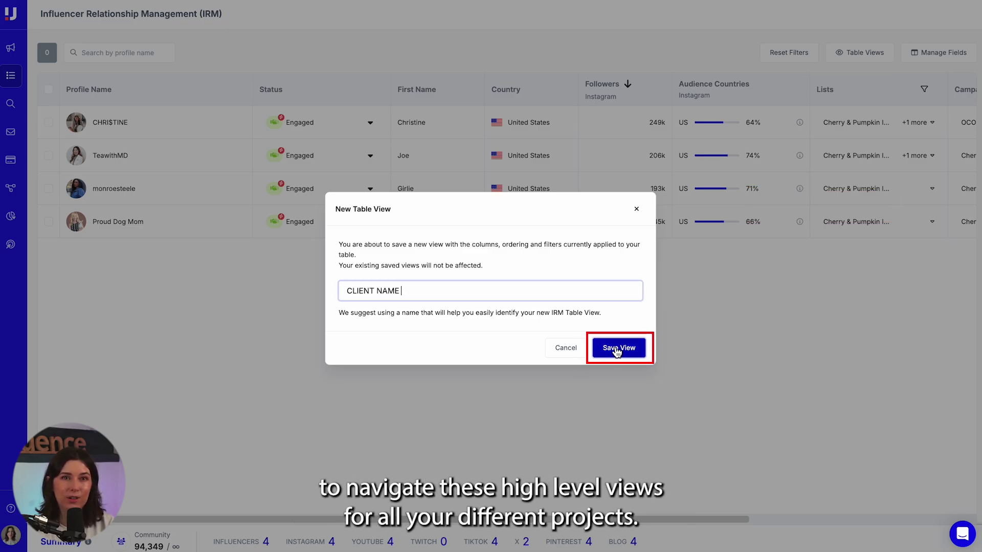
type(" Camp")
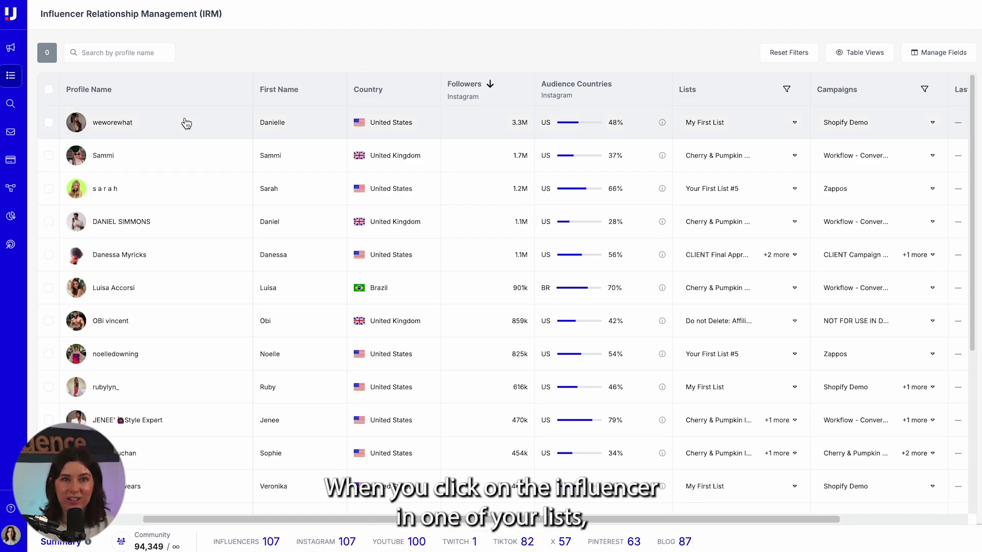
- Save the note "CLIENT rejected, might be good for a DIFFERENT CLIENT" on the first influencer in the table
left_click(154, 128)
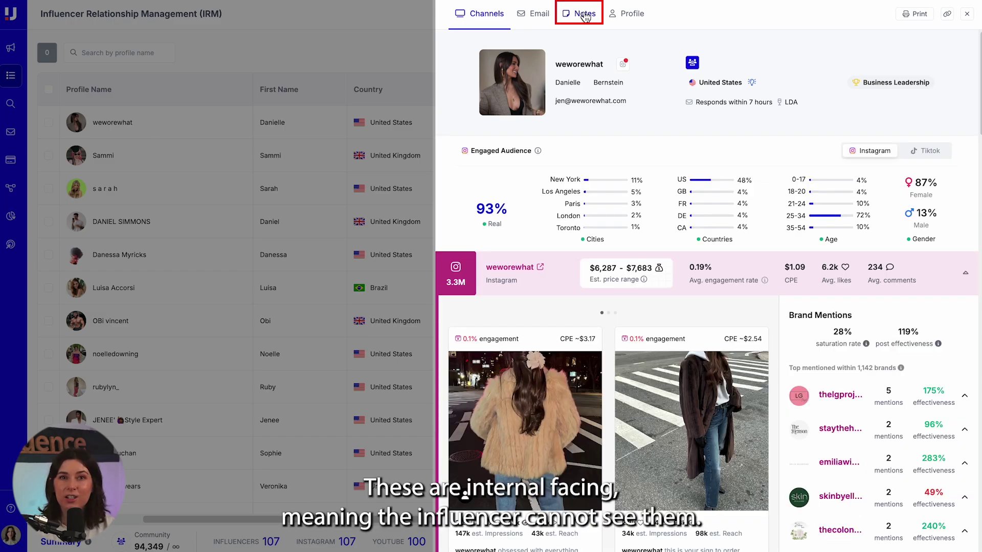
left_click(586, 16)
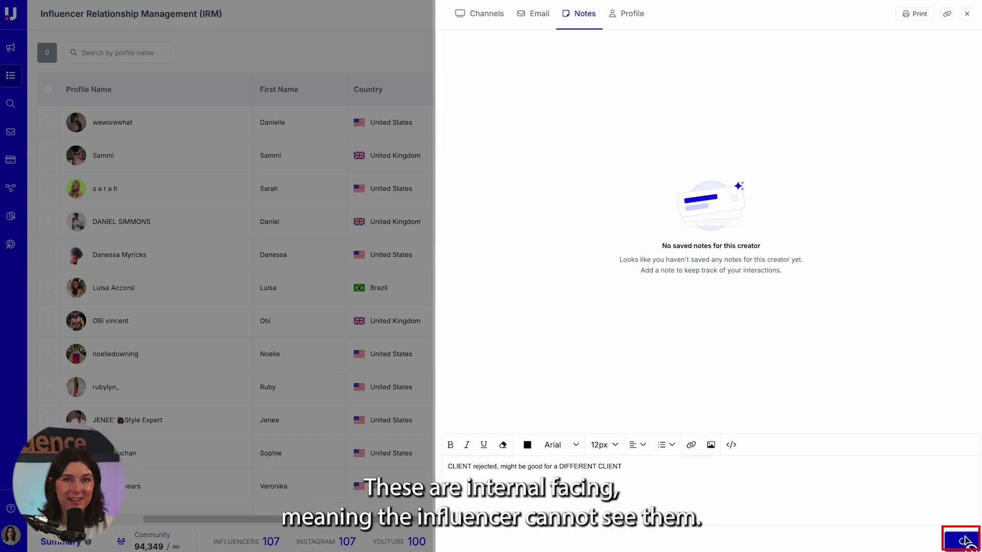
left_click(963, 540)
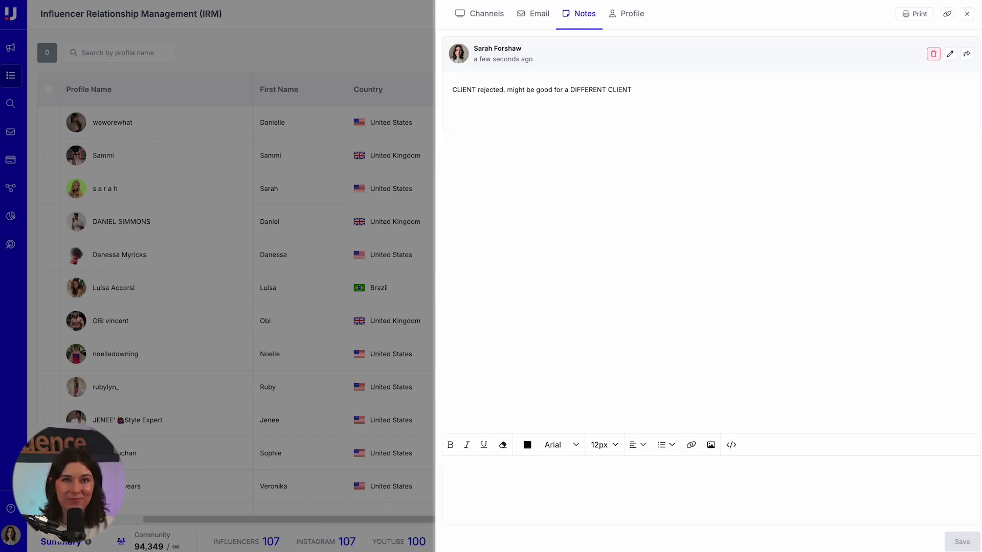
- Add the new tags "CLIENT Approved" and "Necklace" to the influencer's custom values and save them
left_click(631, 17)
left_click(575, 307)
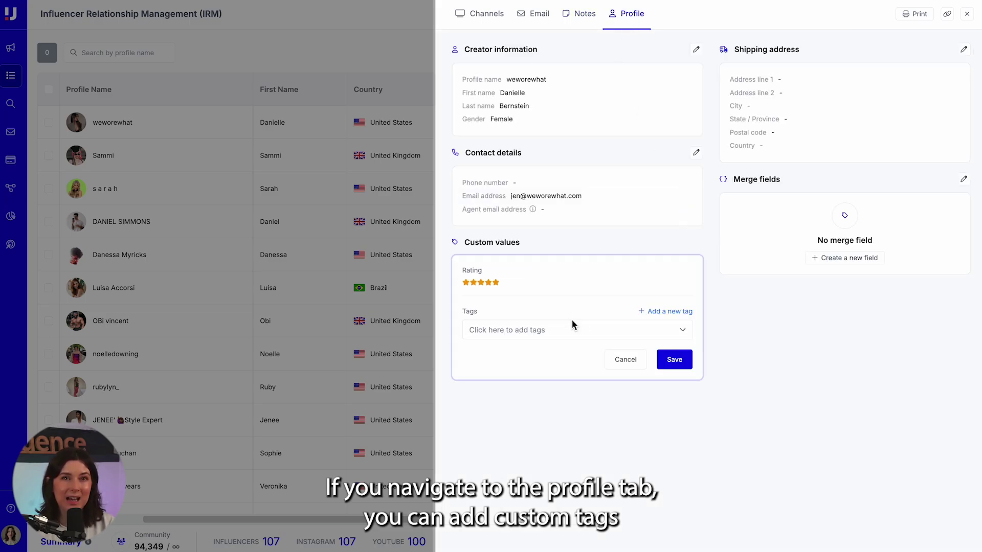
left_click(653, 312)
left_click(626, 331)
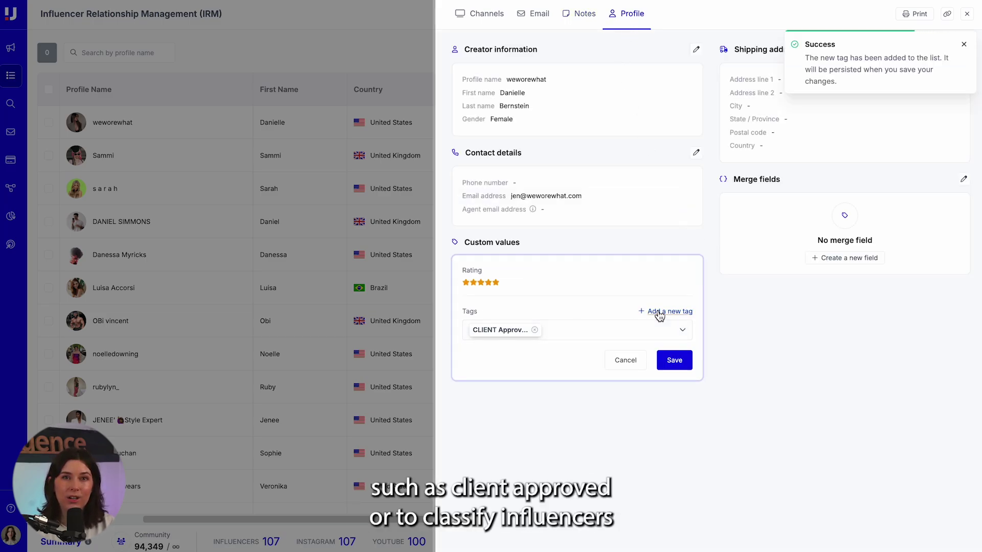
left_click(659, 313)
type("Necklace")
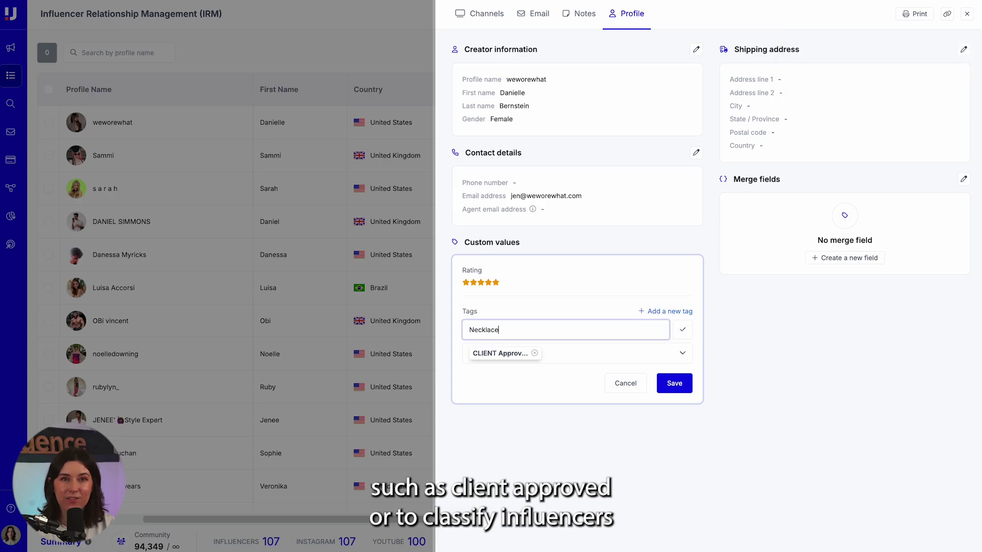
left_click(683, 330)
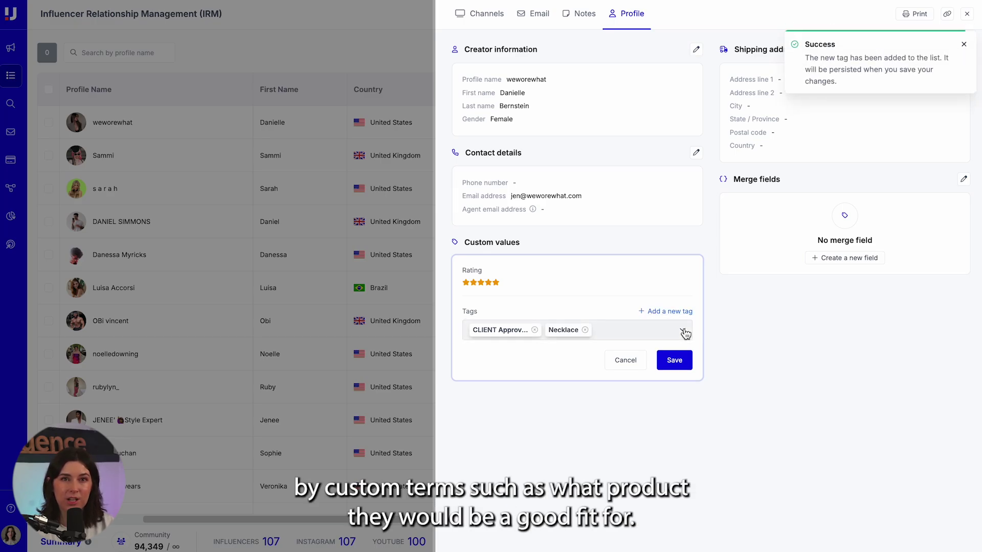
left_click(673, 361)
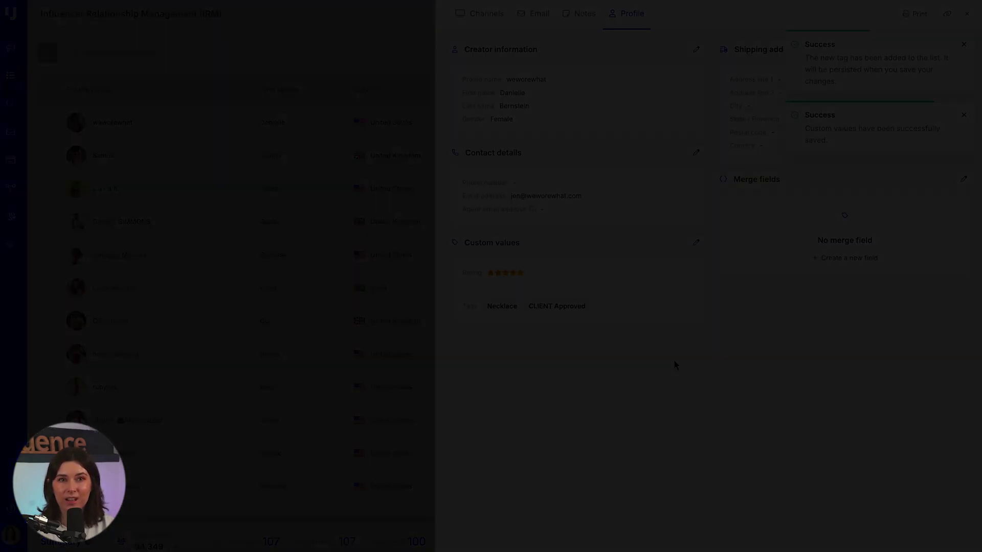